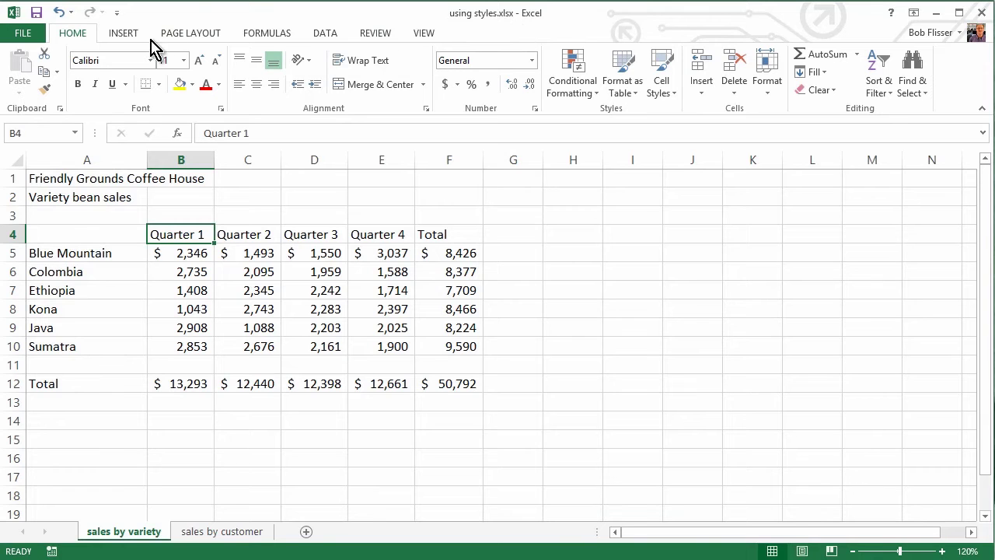
Look at the open merging styles.xlsx workbook, and return to using styles.xlsx
click(418, 37)
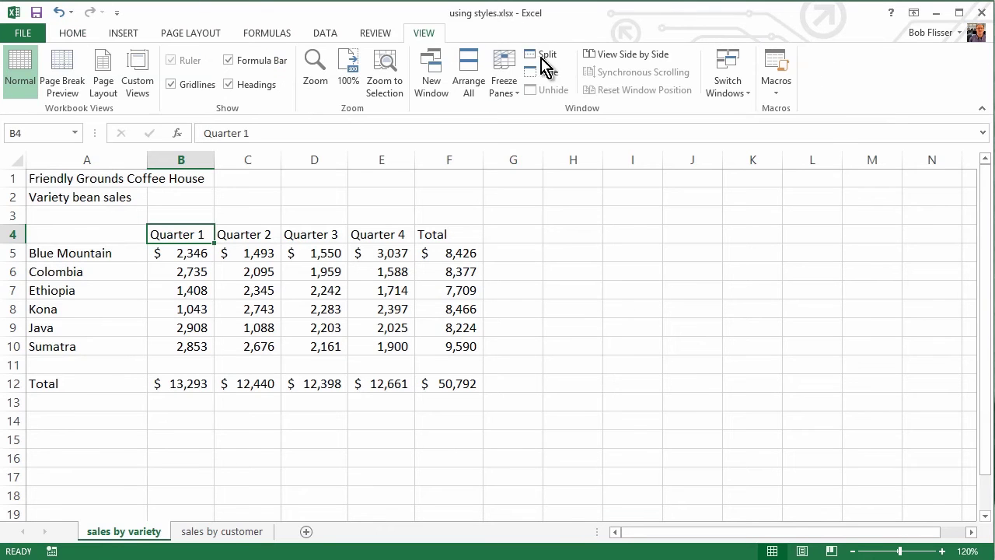
click(733, 87)
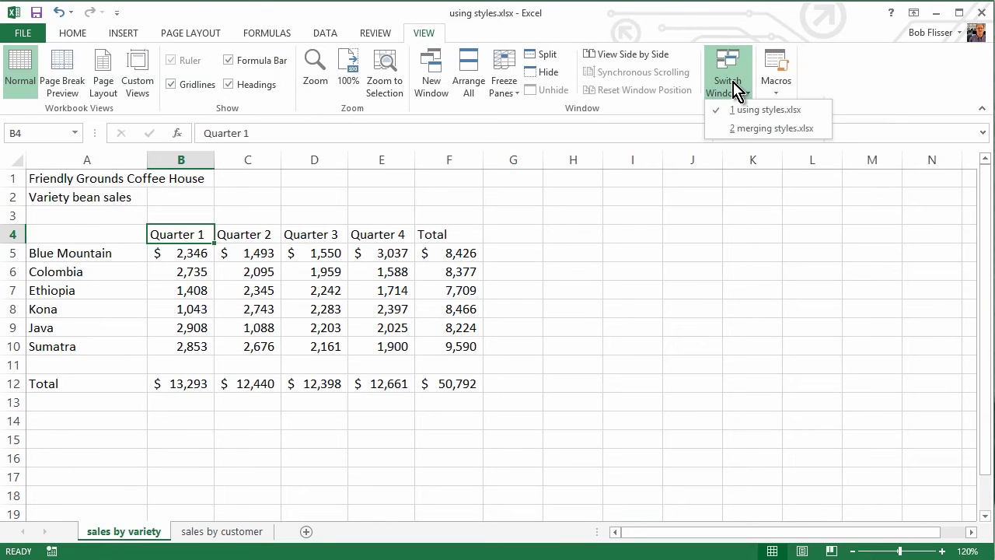
click(766, 129)
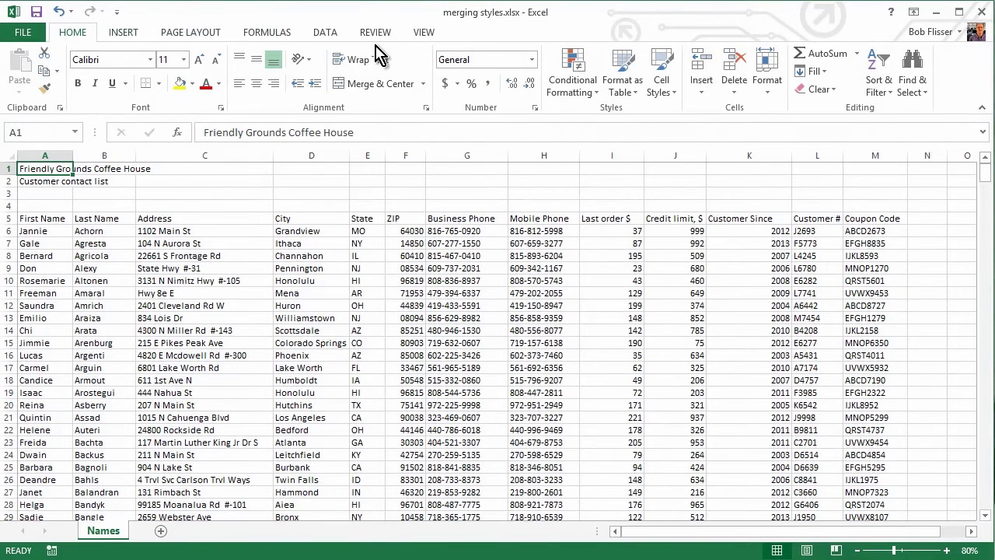
click(436, 33)
click(740, 97)
click(750, 107)
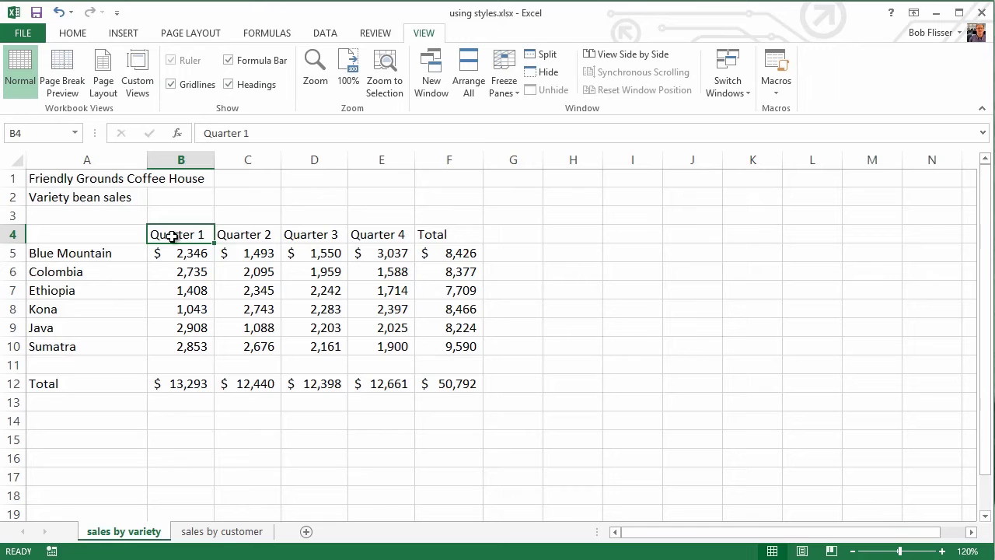
Apply the Accent1 cell style to the column headings B4:F4 on the sales by variety sheet
drag(176, 237, 425, 234)
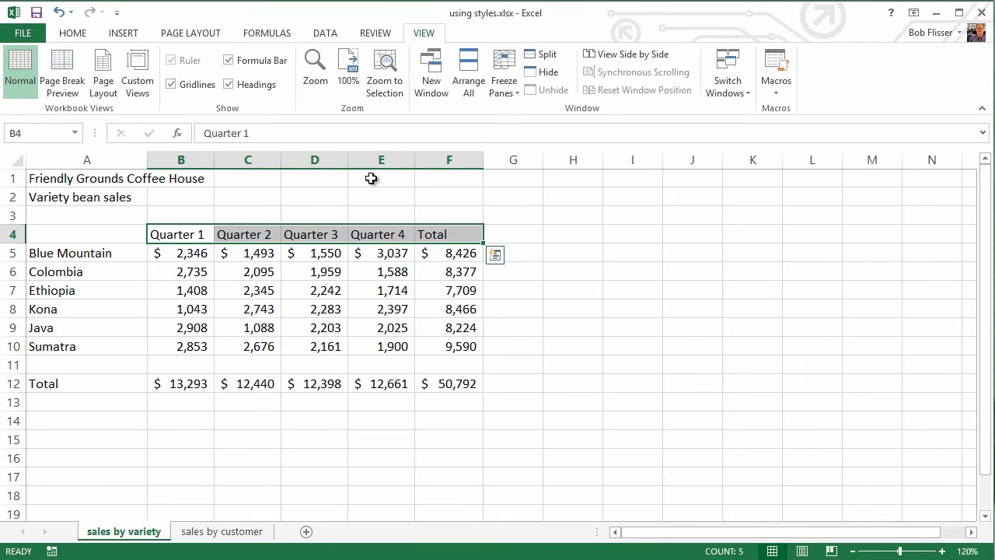
click(74, 33)
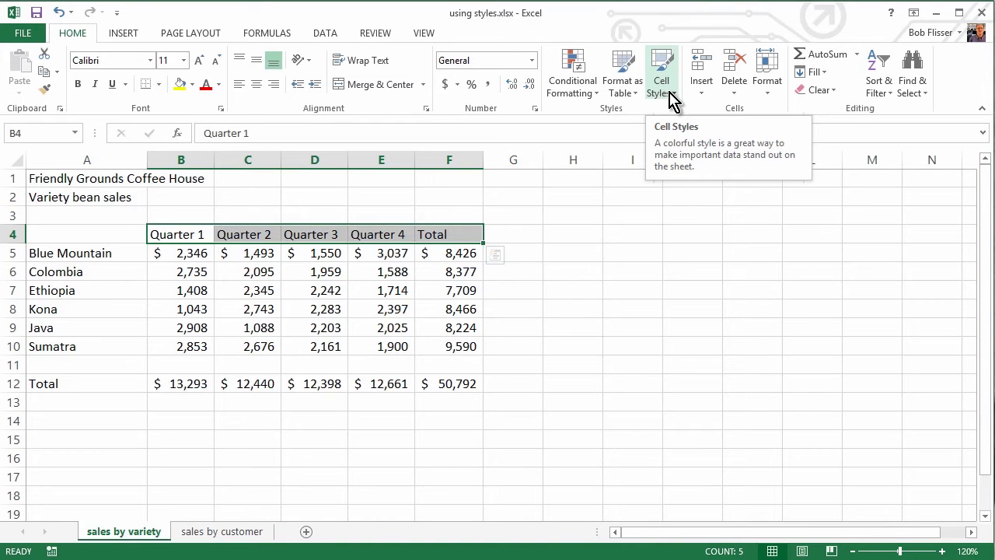
click(669, 92)
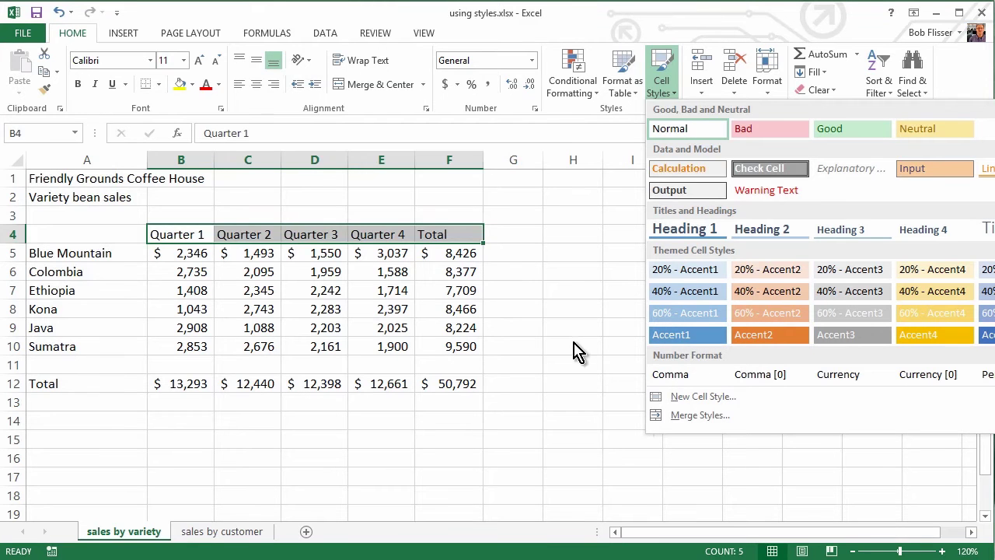
click(691, 342)
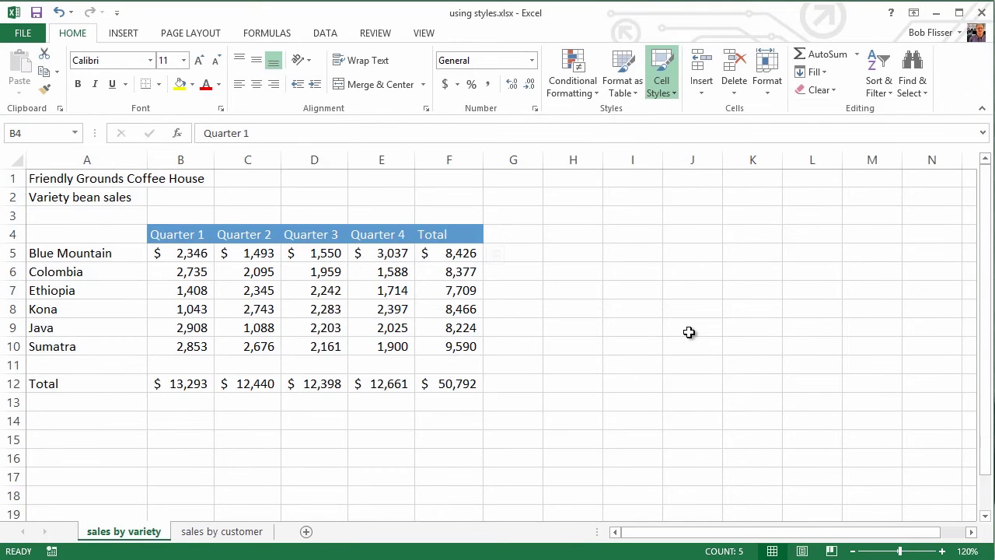
click(169, 232)
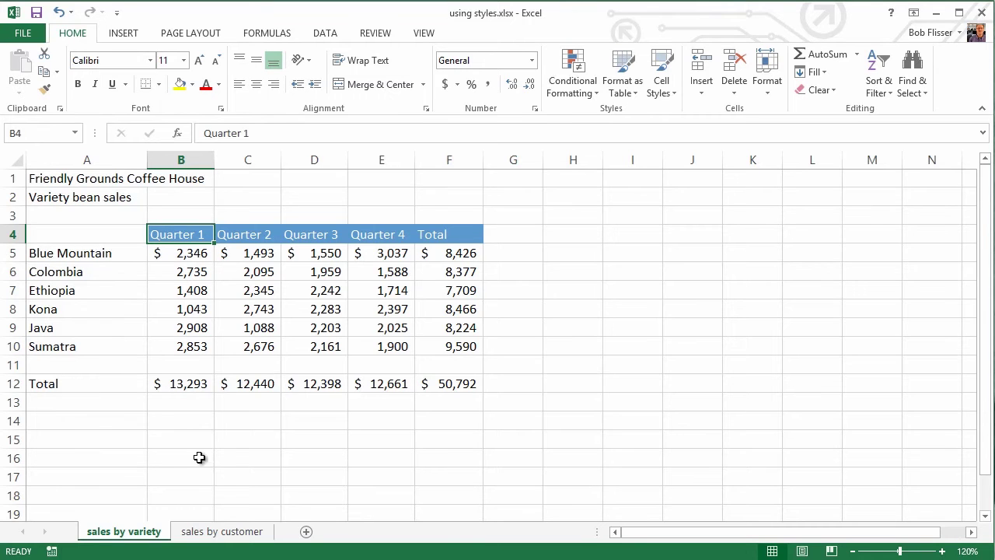
Apply the Accent1 cell style to the column headings A5:G5 on the sales by customer sheet
click(211, 535)
drag(44, 236, 445, 236)
click(666, 90)
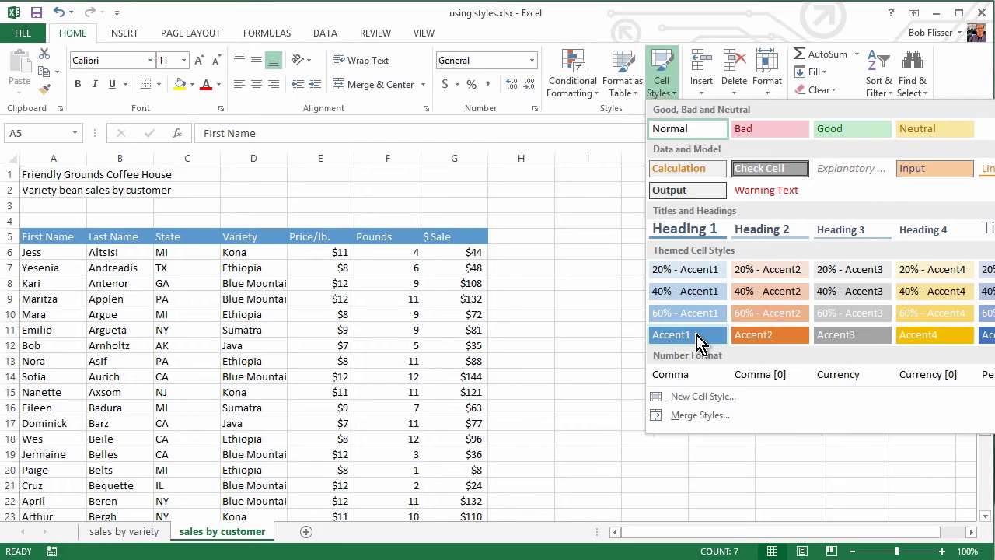
click(697, 343)
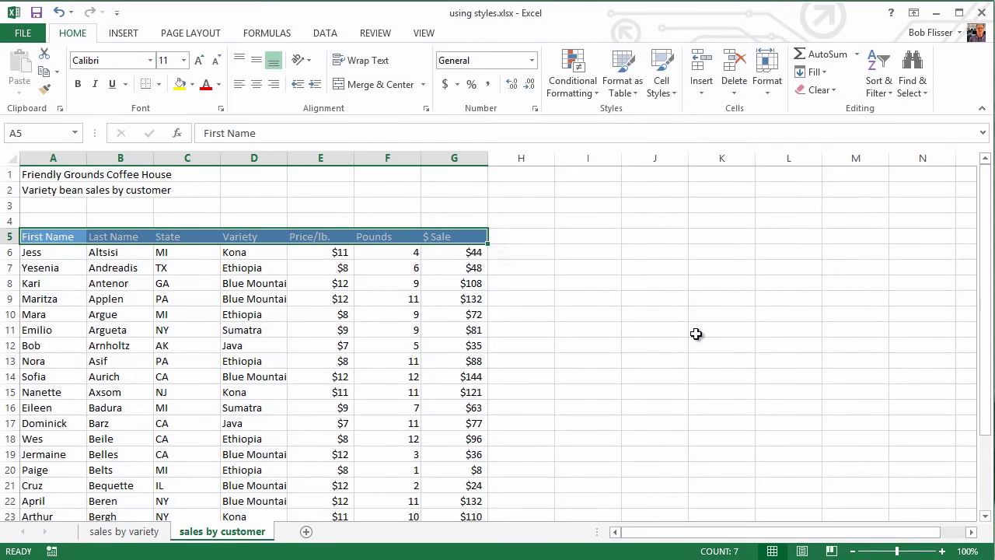
click(46, 238)
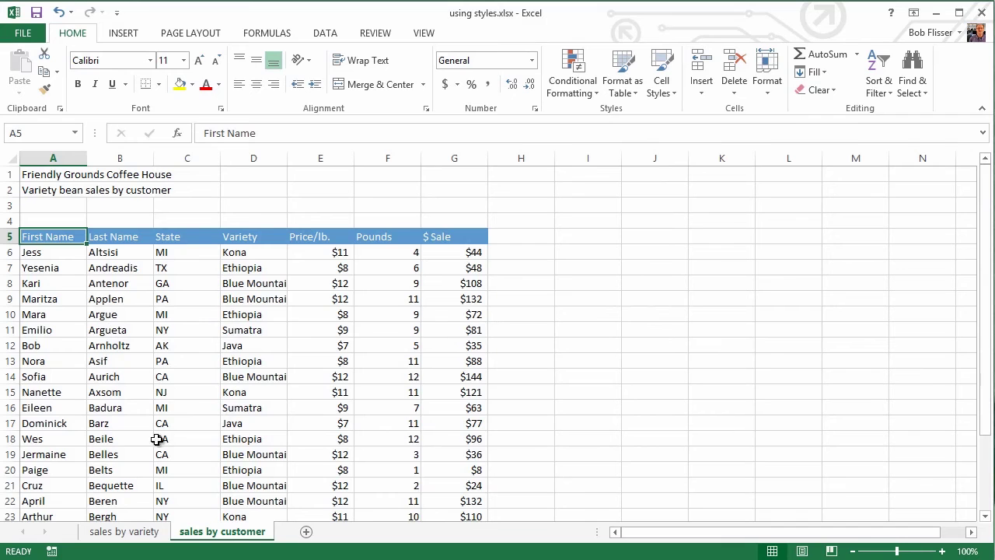
From the sales by variety sheet, modify the Accent1 cell style's format to use Center horizontal alignment
click(126, 534)
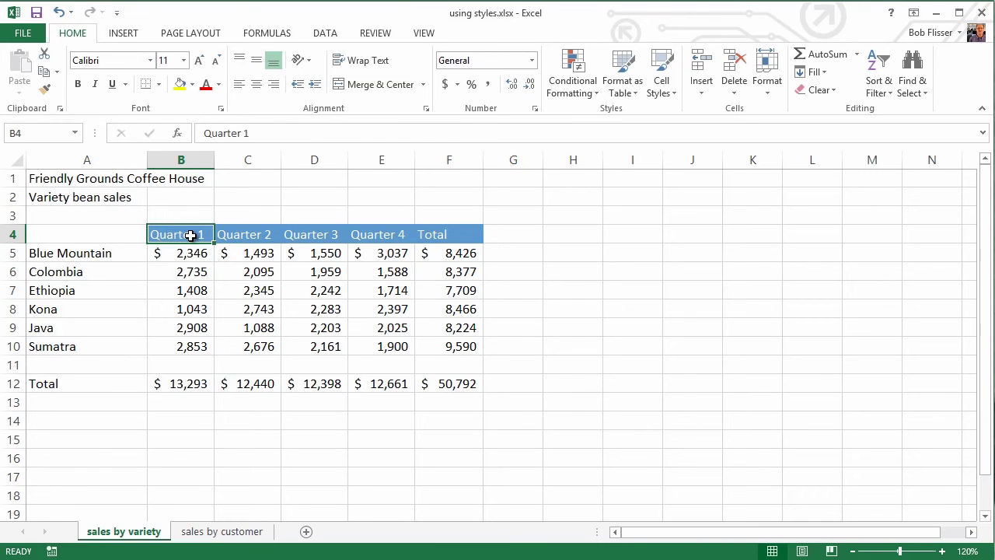
click(663, 92)
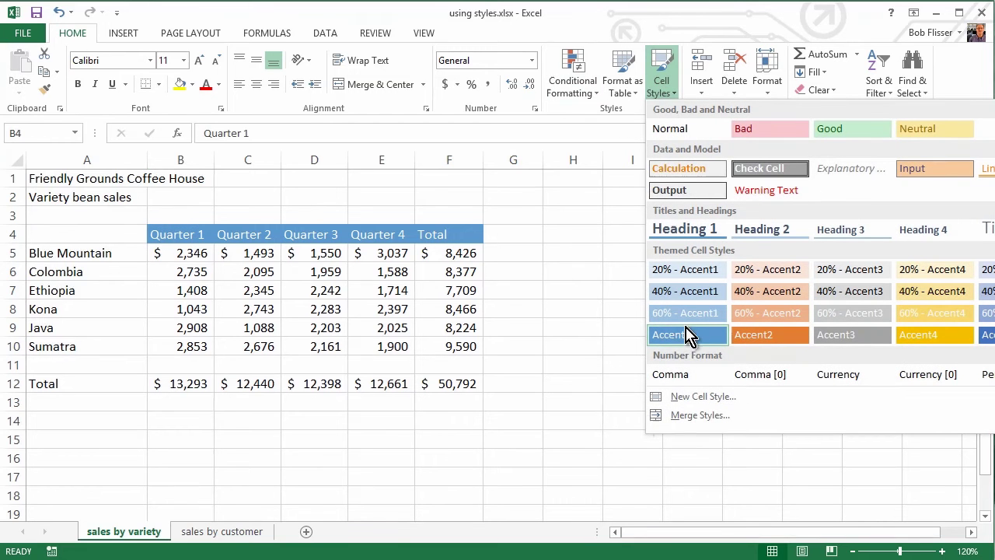
right_click(709, 343)
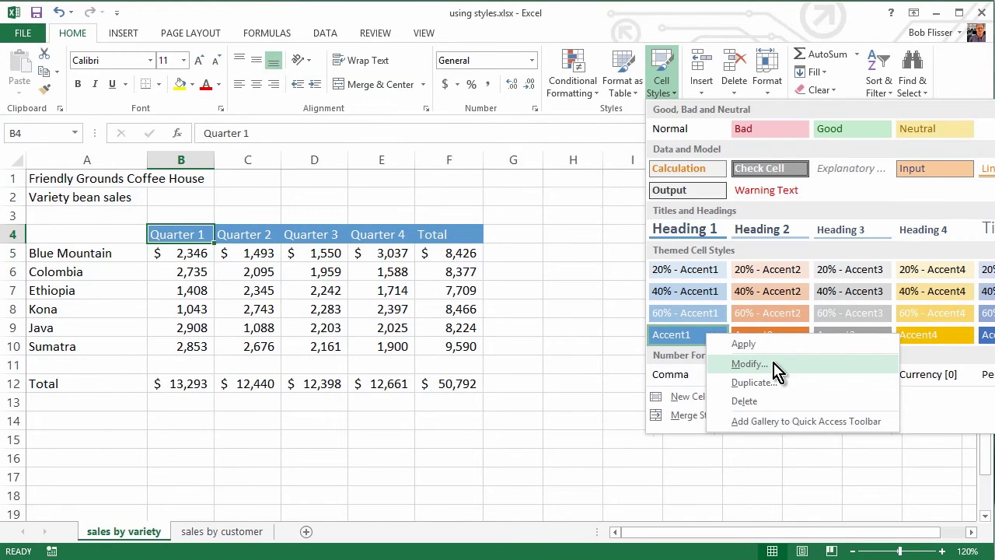
click(748, 364)
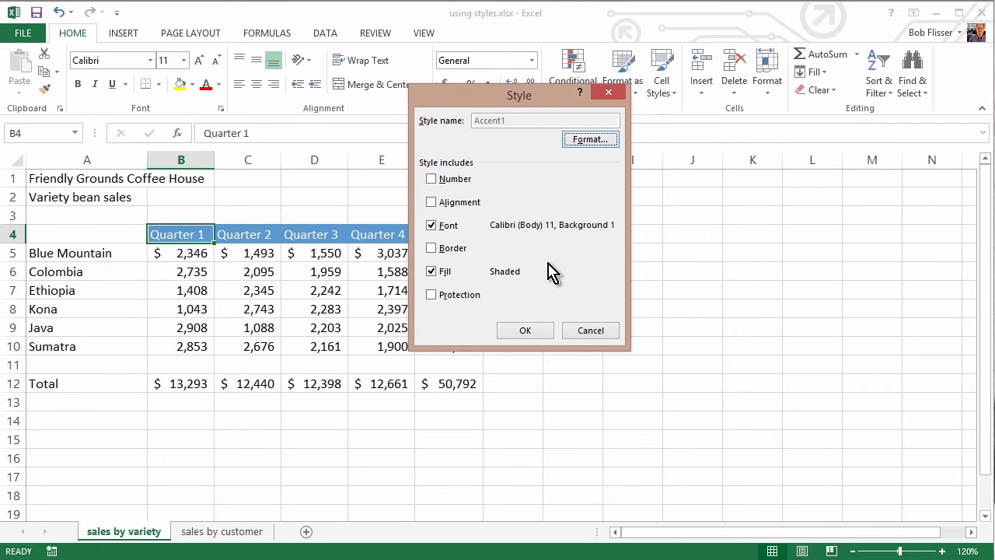
click(585, 142)
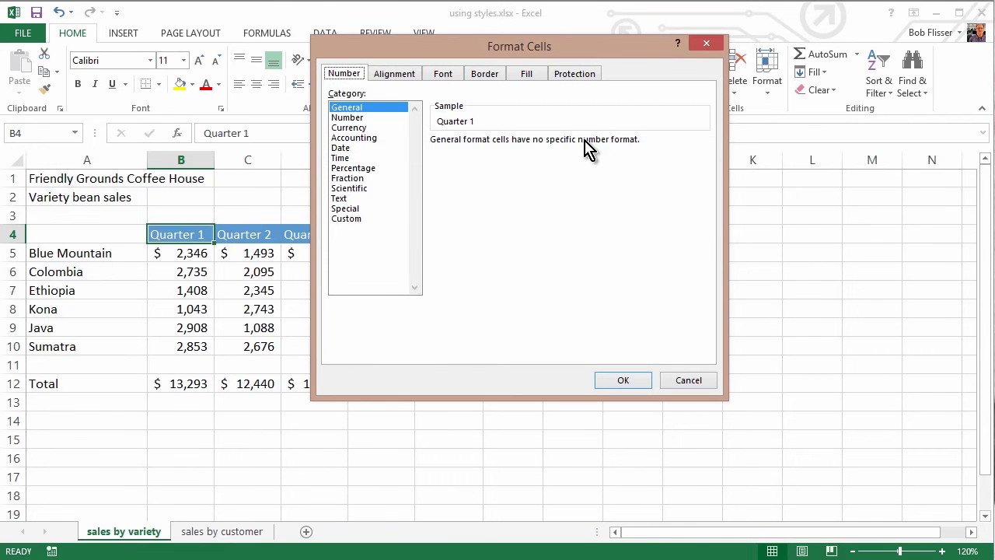
click(394, 75)
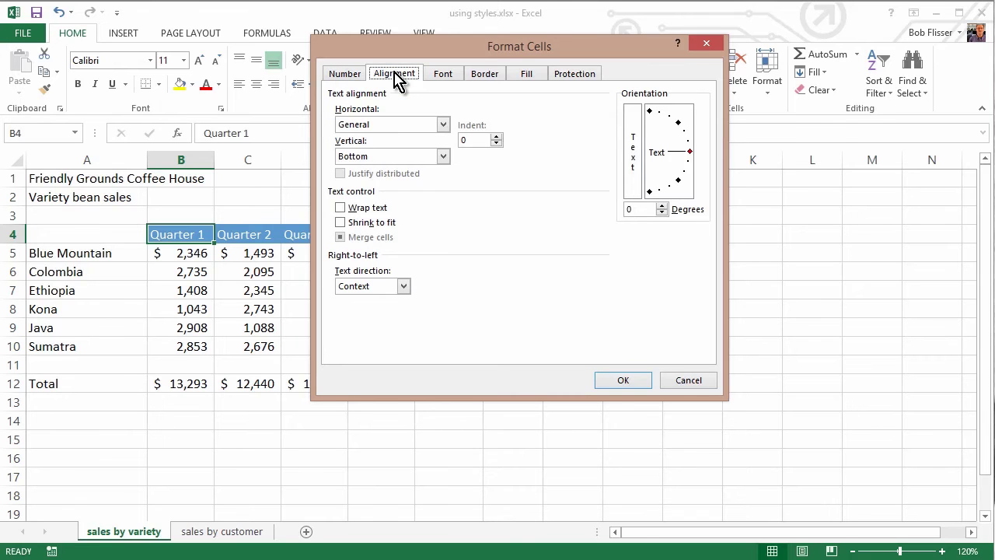
click(443, 124)
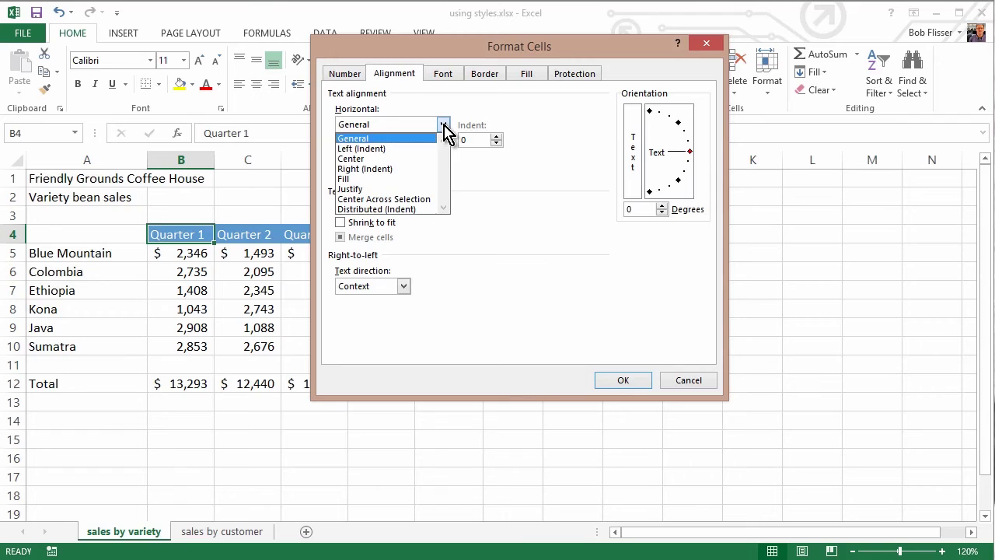
click(413, 159)
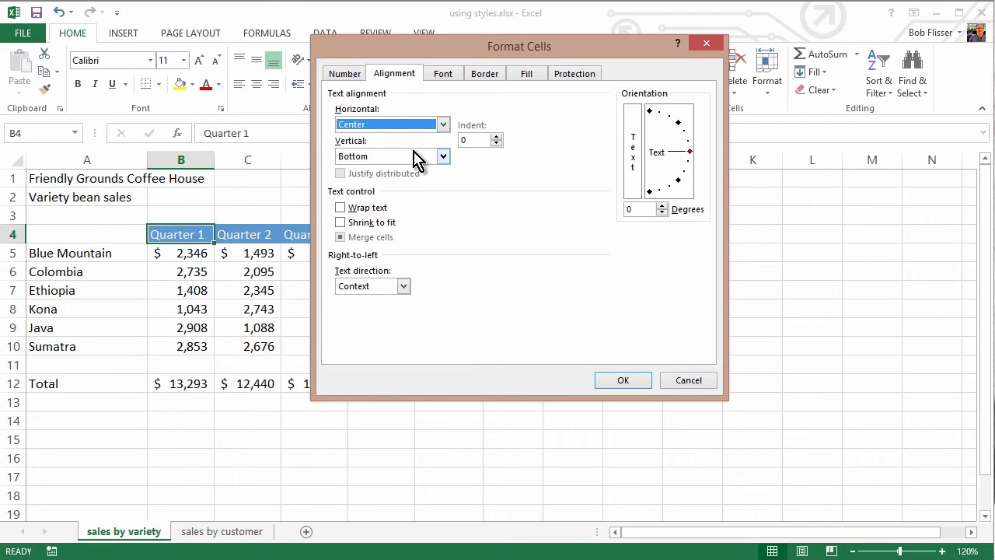
Set the Accent1 style's font to Franklin Gothic Medium with the Bold font style
click(444, 77)
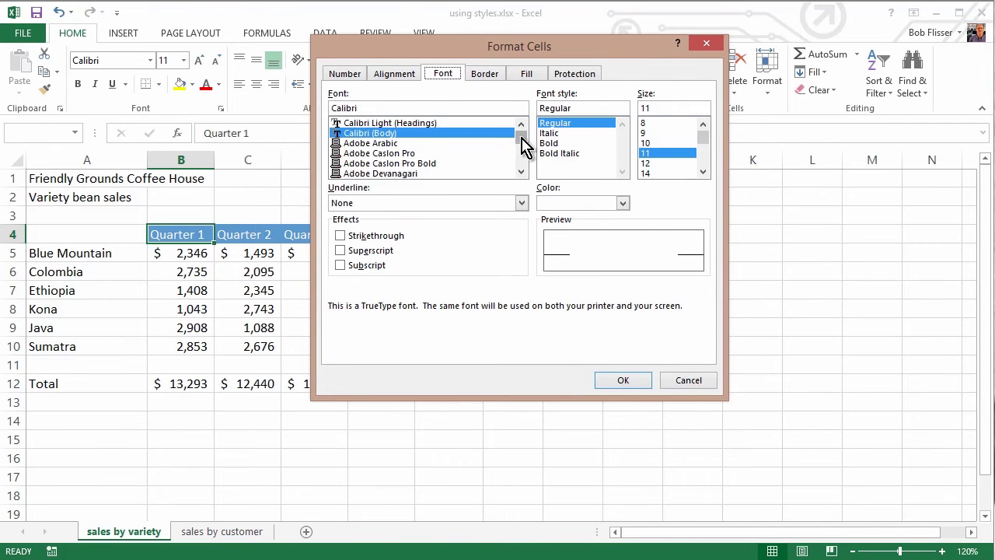
scroll(526, 149, down, 15)
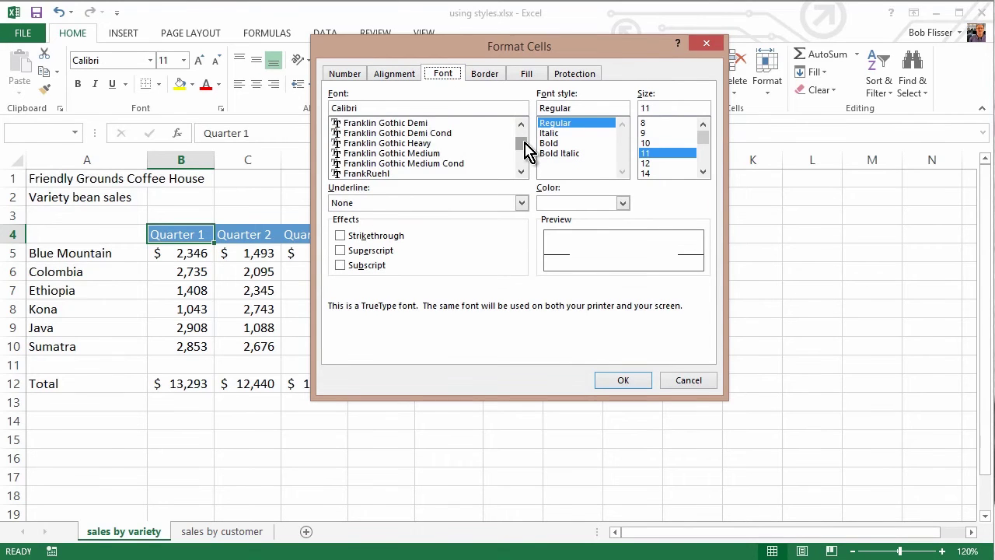
click(427, 153)
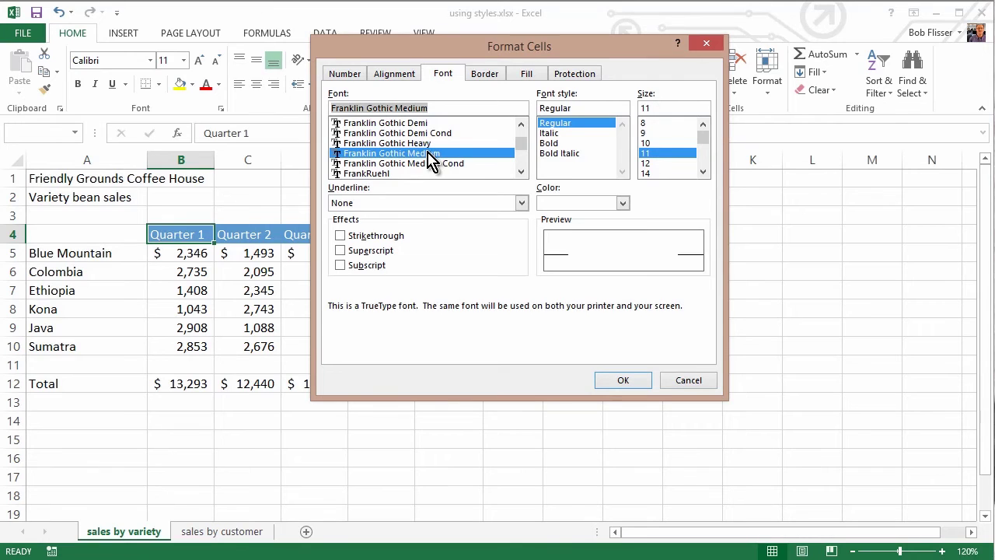
click(560, 145)
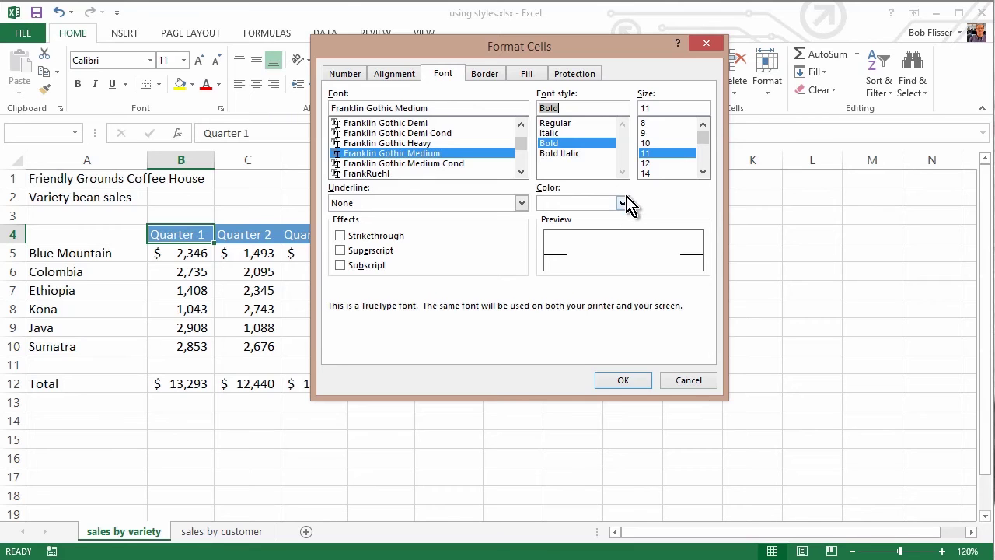
Give the Accent1 style a dark blue background fill from the standard colors and save the modified style
click(528, 74)
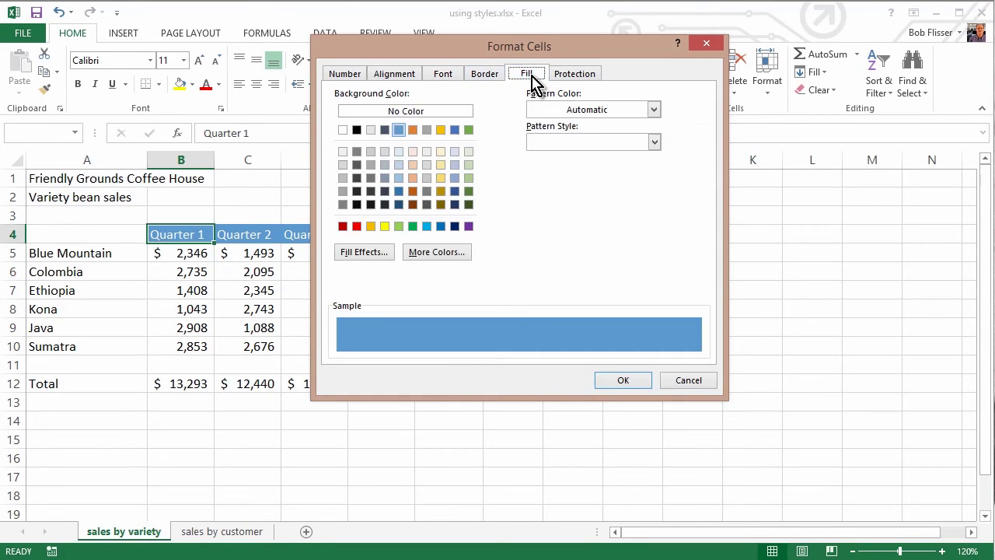
click(456, 227)
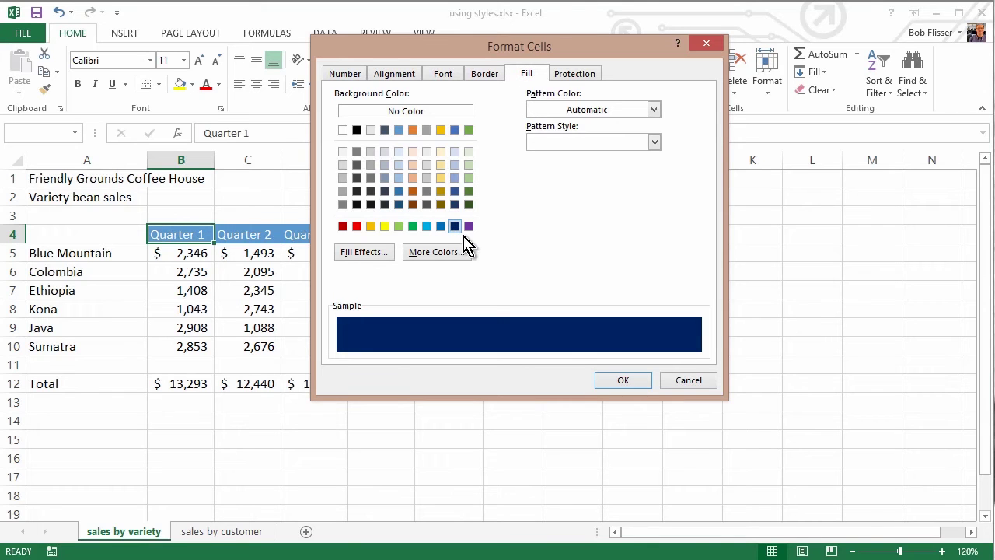
click(624, 382)
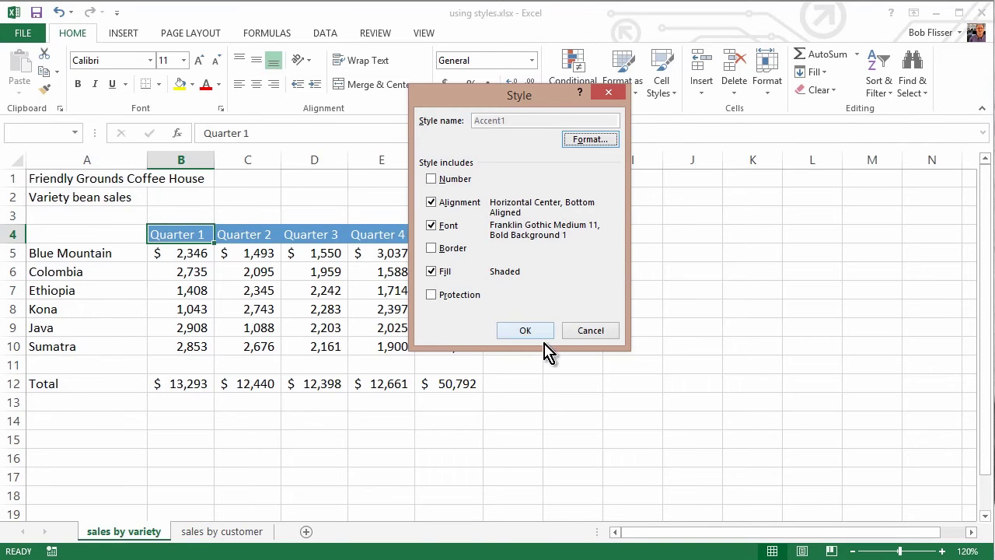
click(518, 331)
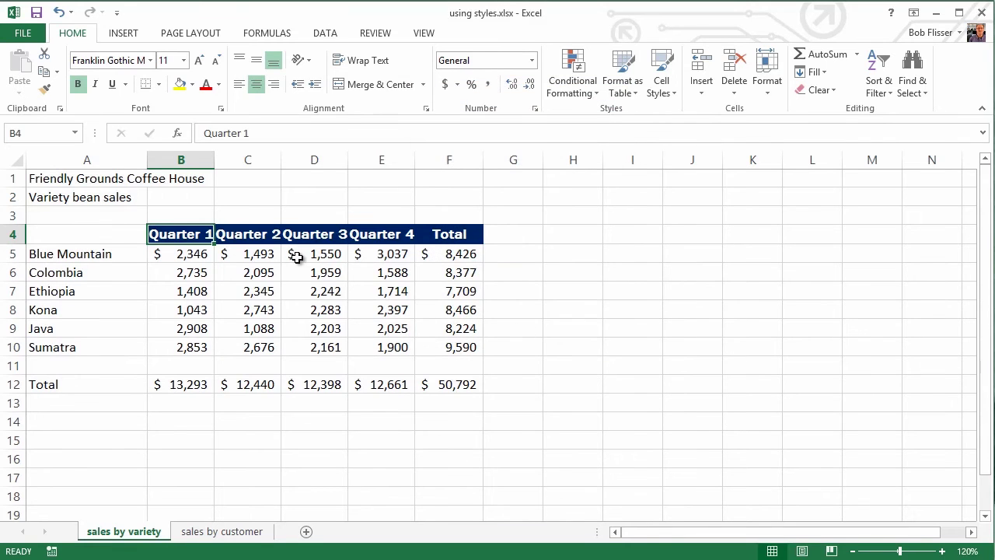
Widen columns B through F together on the sales by variety sheet so the headings have more room
drag(192, 156, 451, 161)
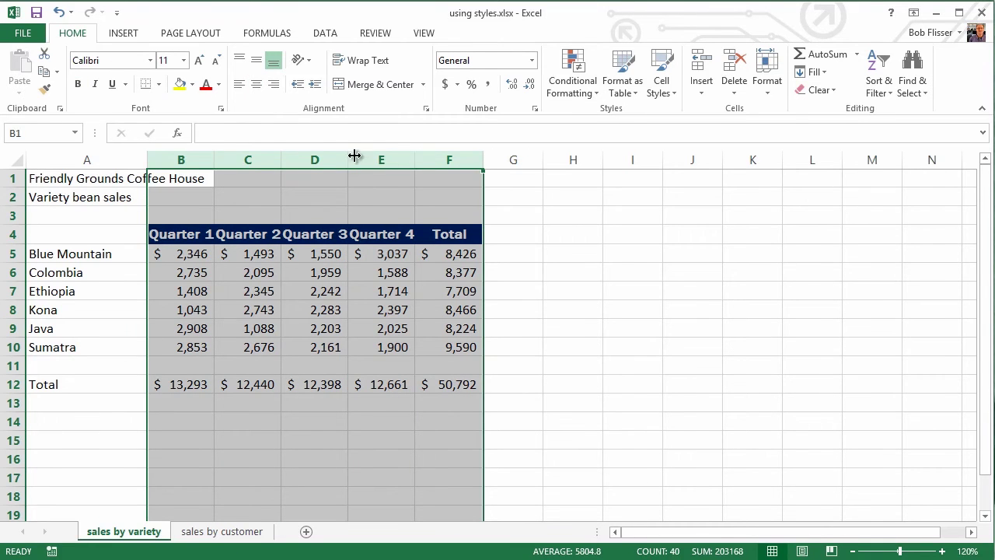
drag(416, 160, 436, 160)
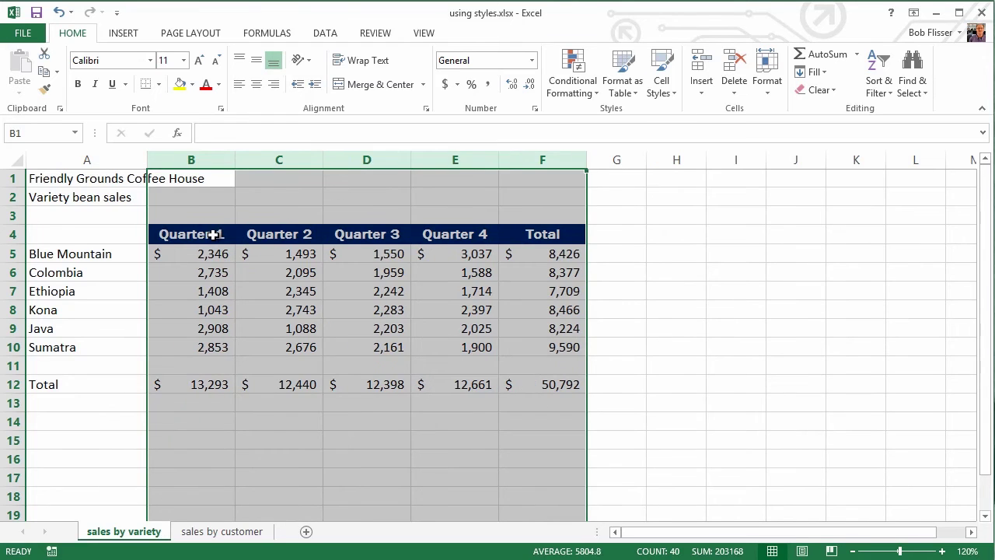
click(208, 235)
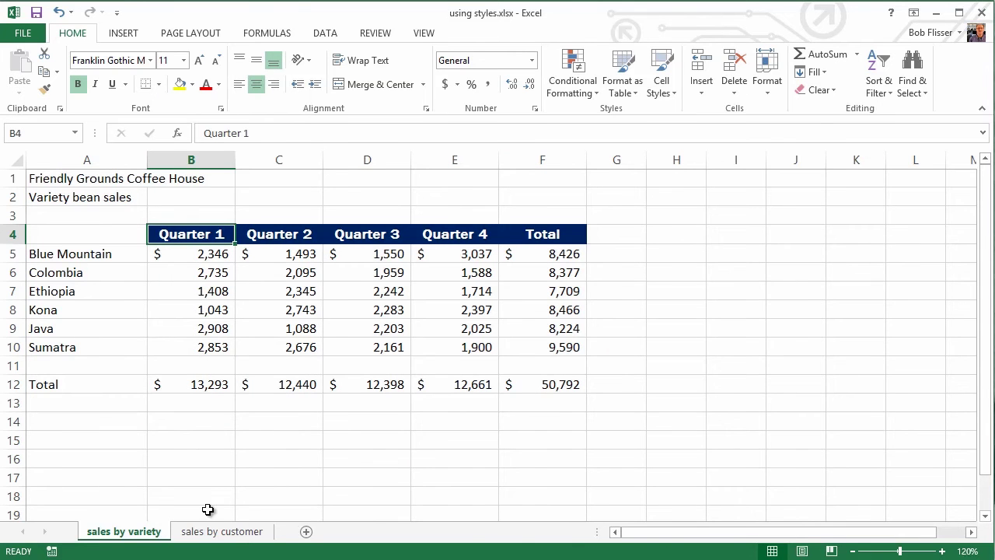
Widen column A on the sales by customer sheet to give the First Name heading more room
click(231, 537)
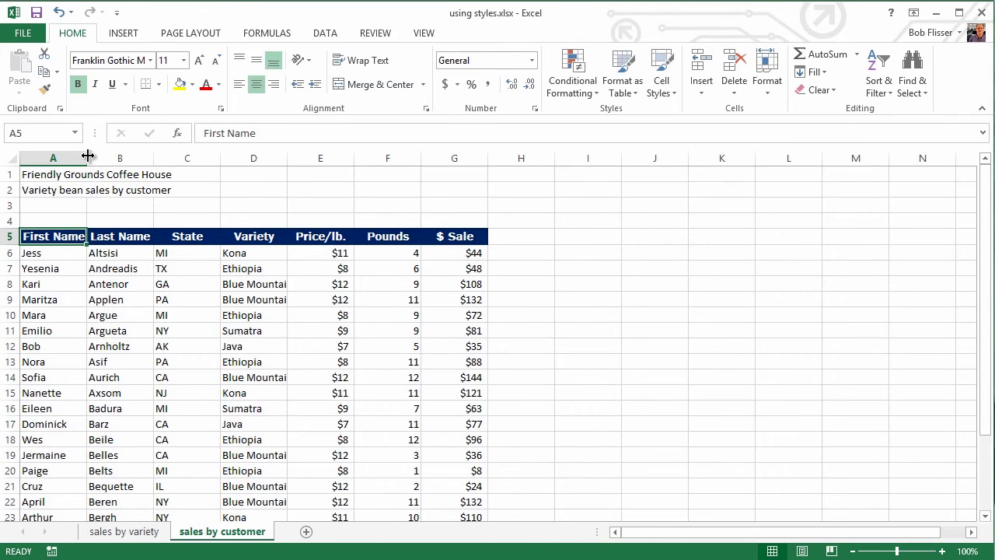
drag(88, 155, 101, 156)
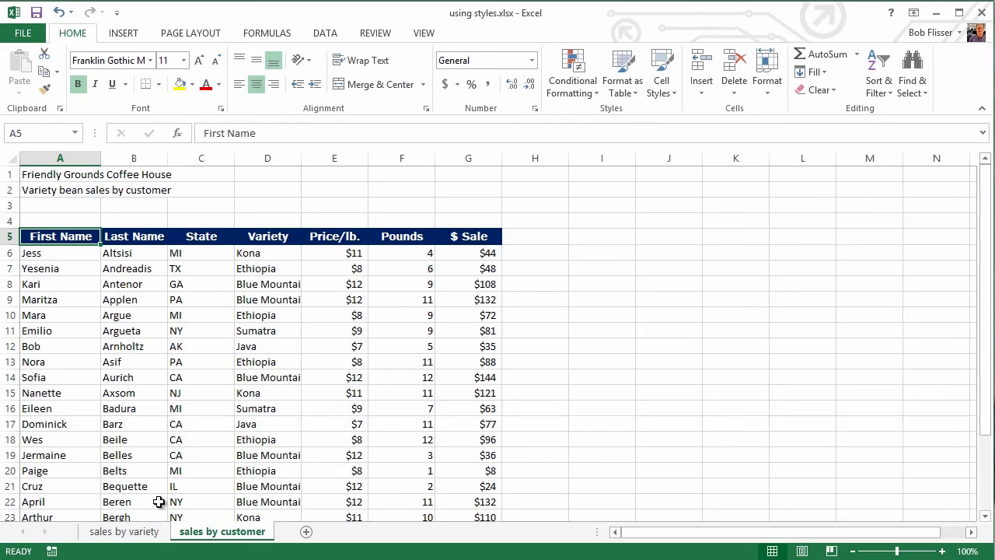
Merge and center the company title across A1:F1 on the sales by variety sheet and center it vertically in a taller row 1
click(128, 532)
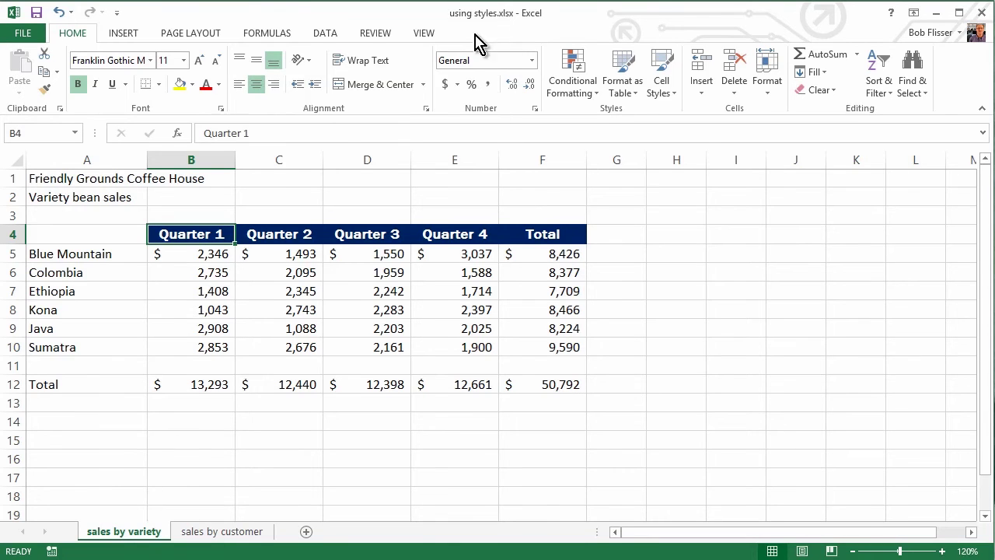
click(66, 178)
drag(66, 178, 572, 174)
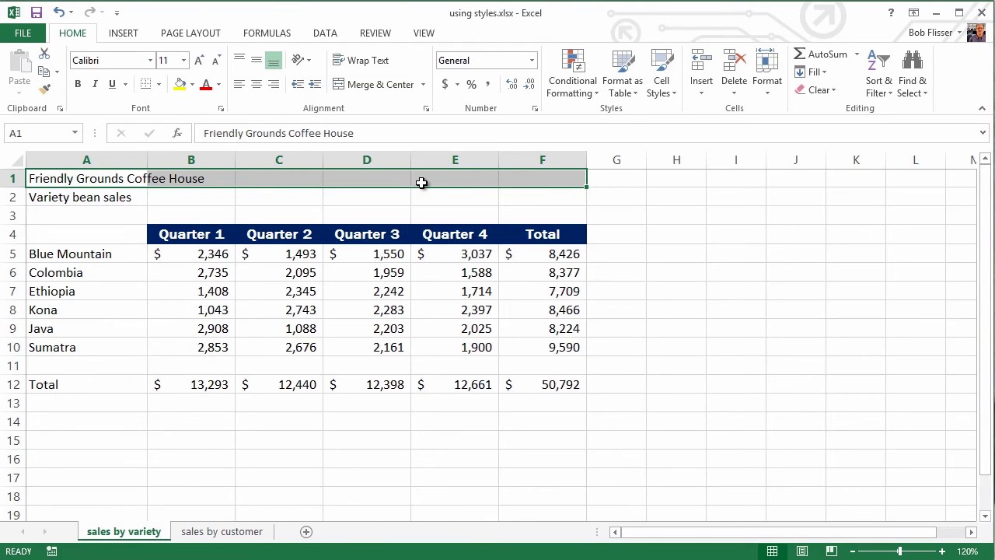
click(373, 85)
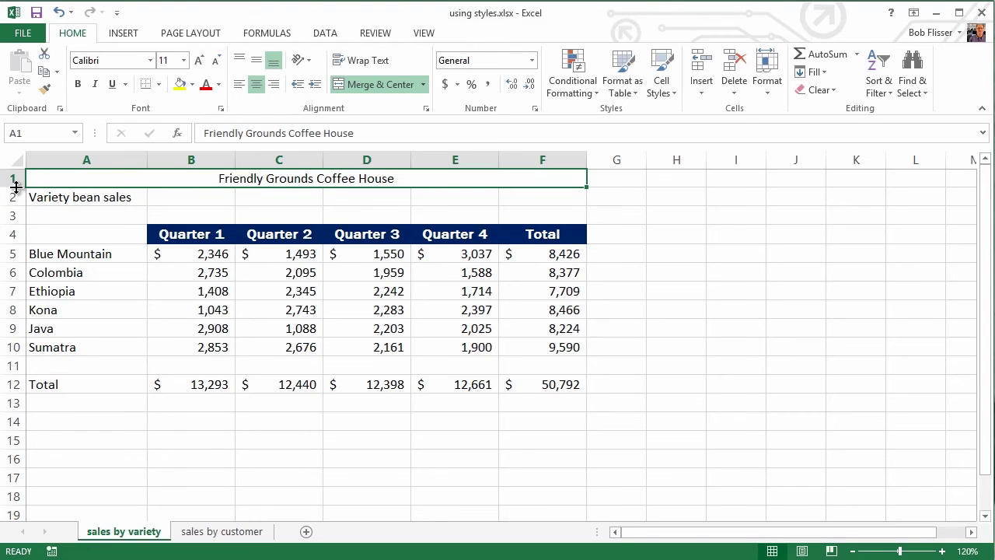
drag(15, 185, 15, 210)
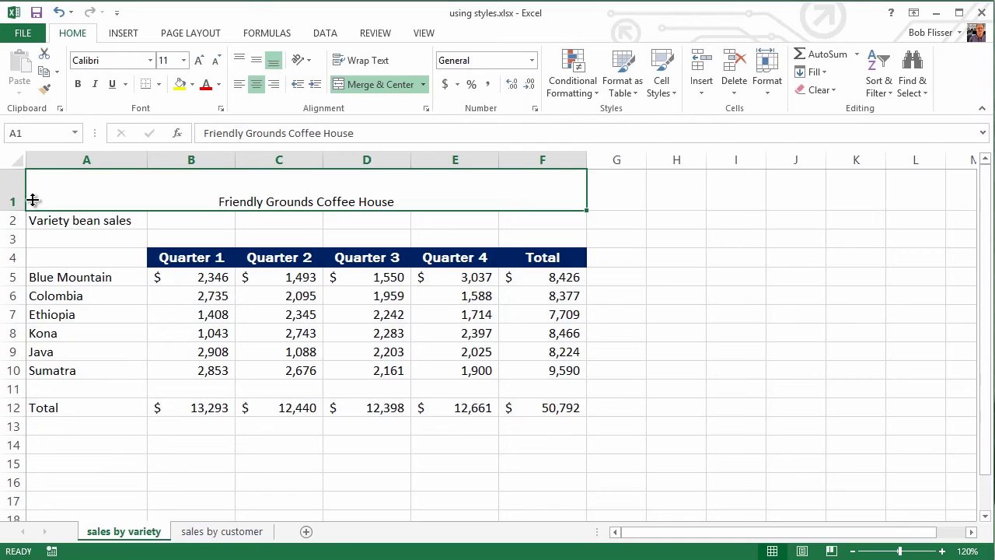
click(258, 64)
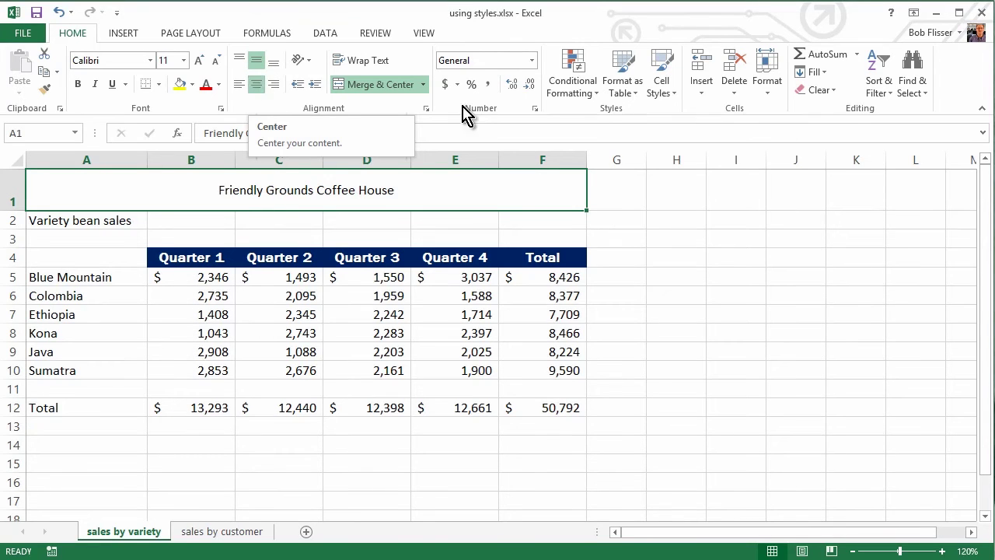
Fill the merged title cell with the darkest gold theme color and add a thick box border
click(192, 85)
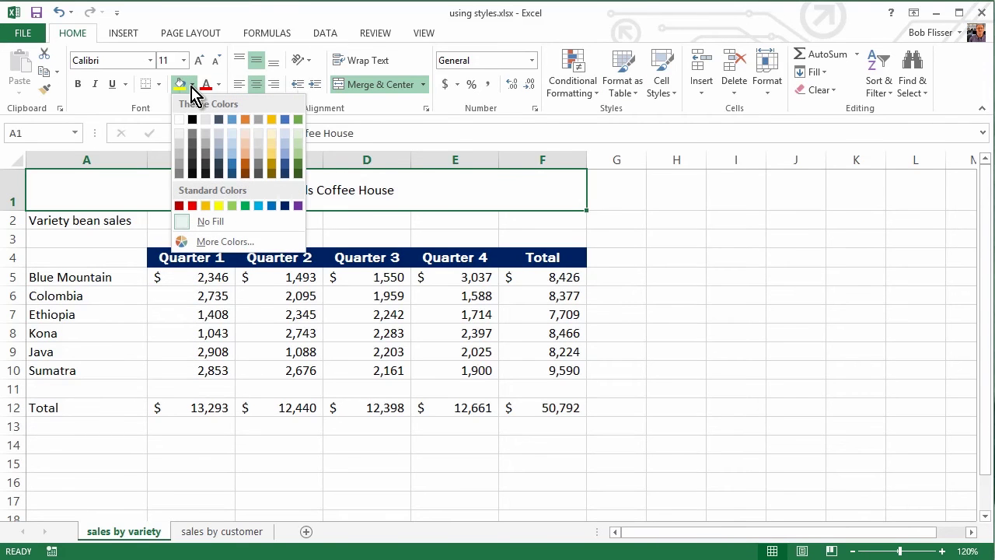
click(271, 177)
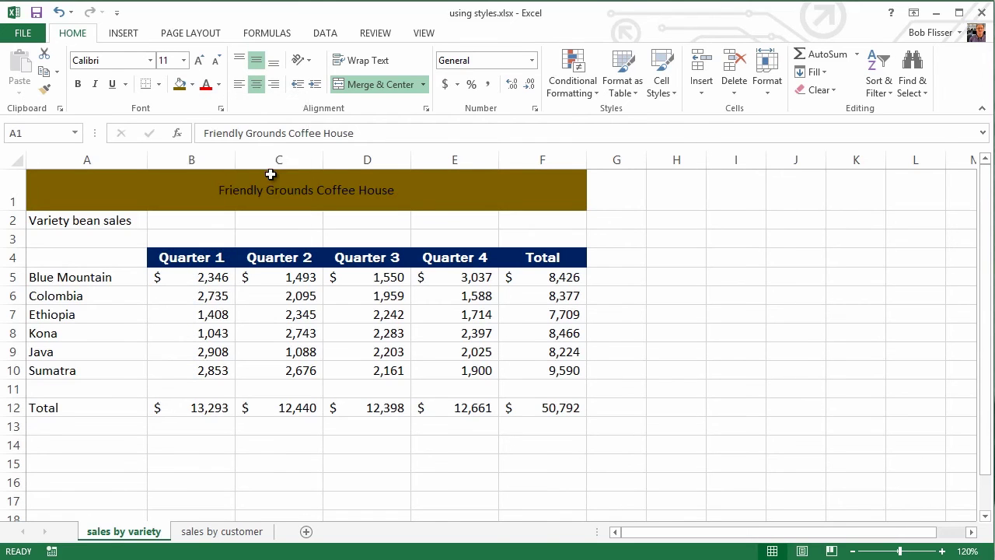
click(158, 83)
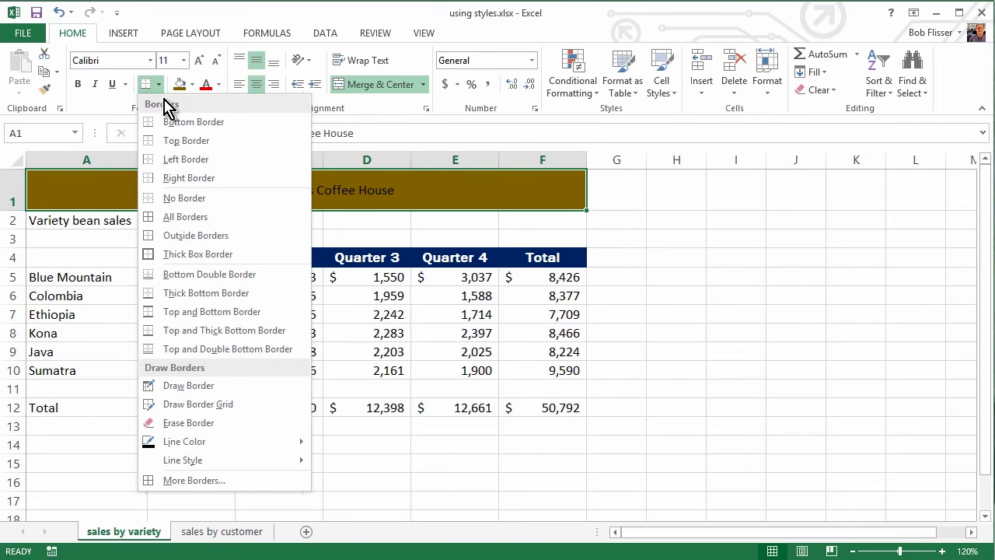
click(188, 253)
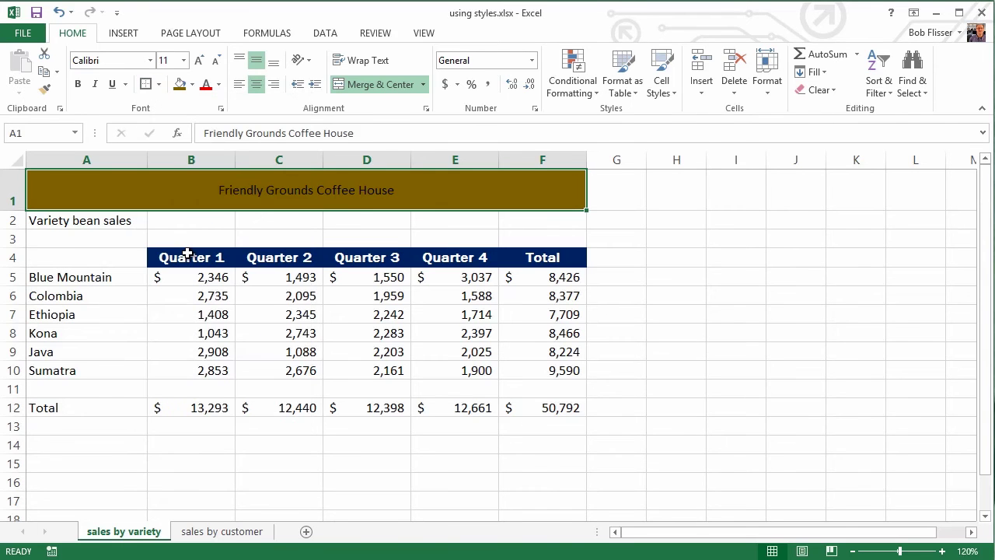
Set the title's font on the sales by variety sheet to Franklin Gothic Heavy
click(151, 61)
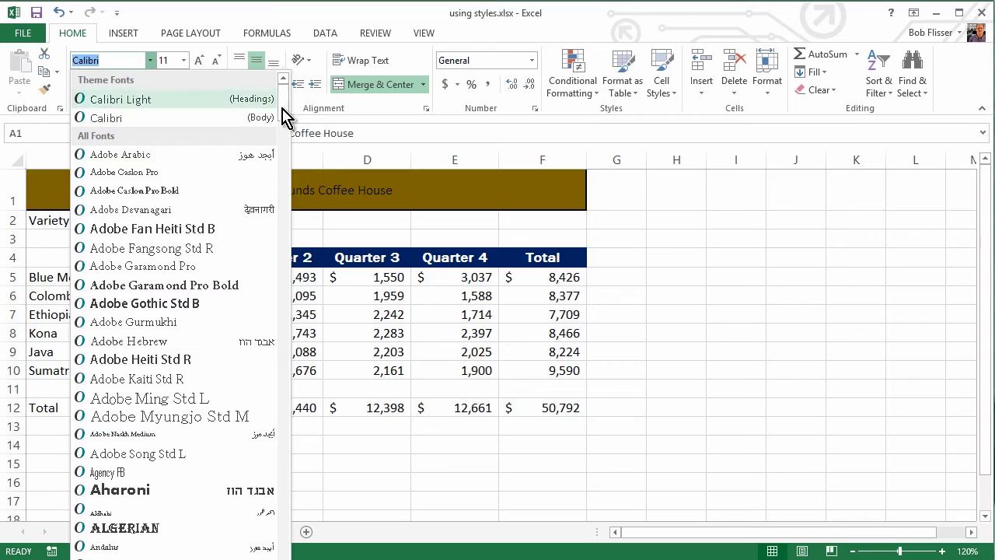
drag(283, 111, 286, 247)
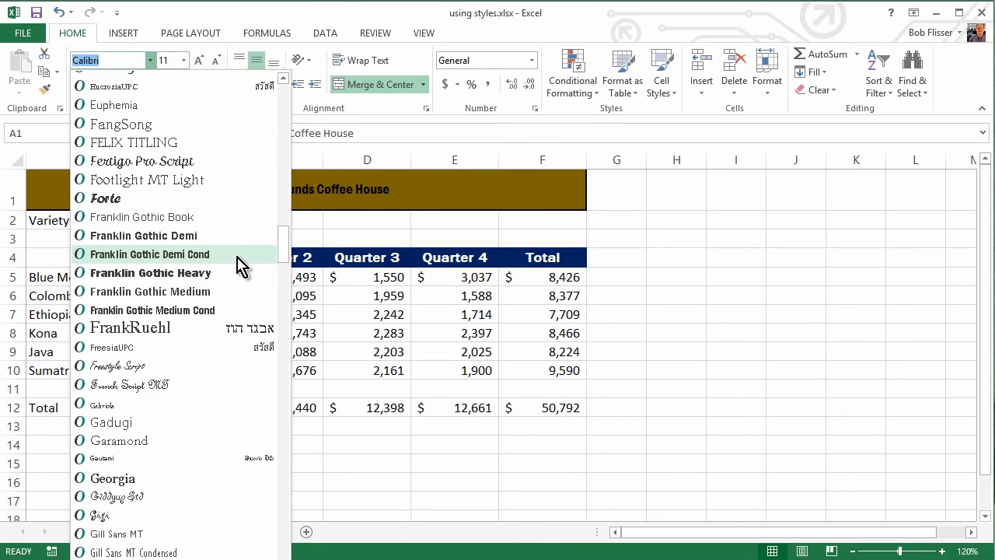
click(193, 272)
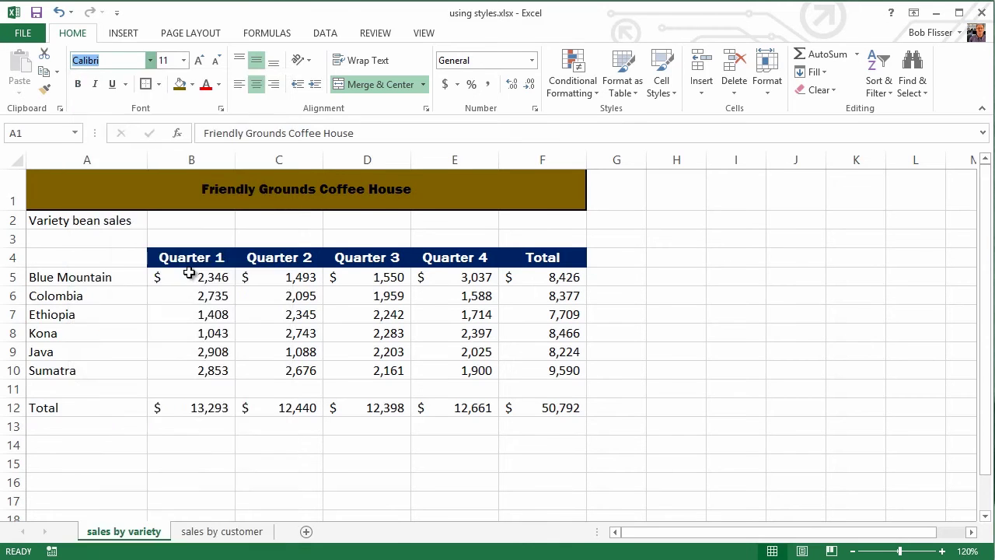
Color the title text gold Accent 4, Lighter 40%, and enlarge it to 16 points
click(218, 84)
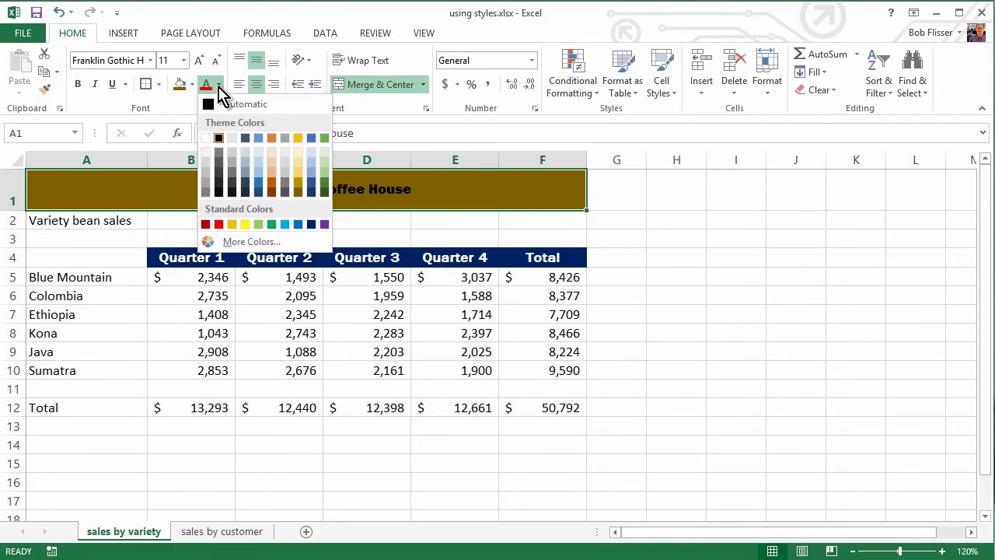
click(299, 179)
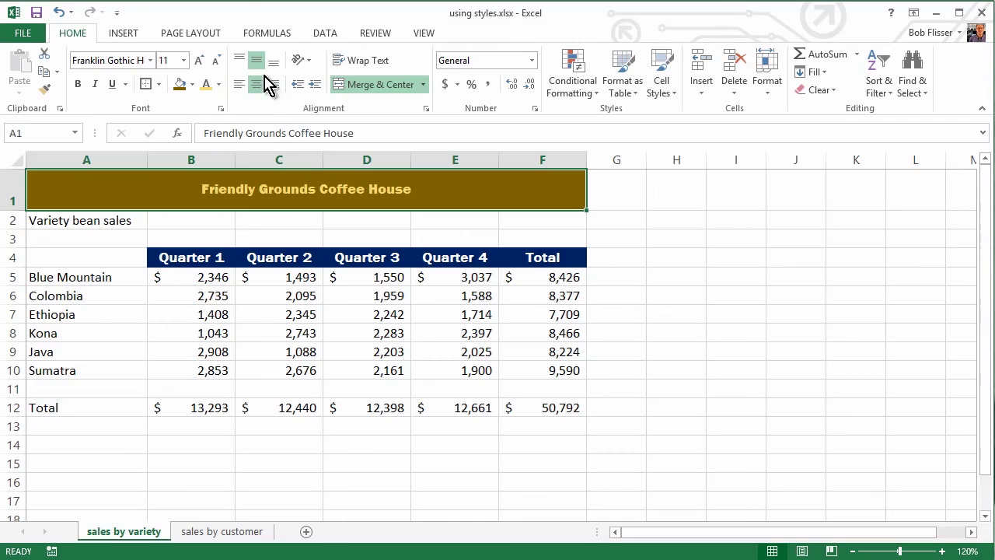
click(200, 61)
click(199, 61)
click(200, 61)
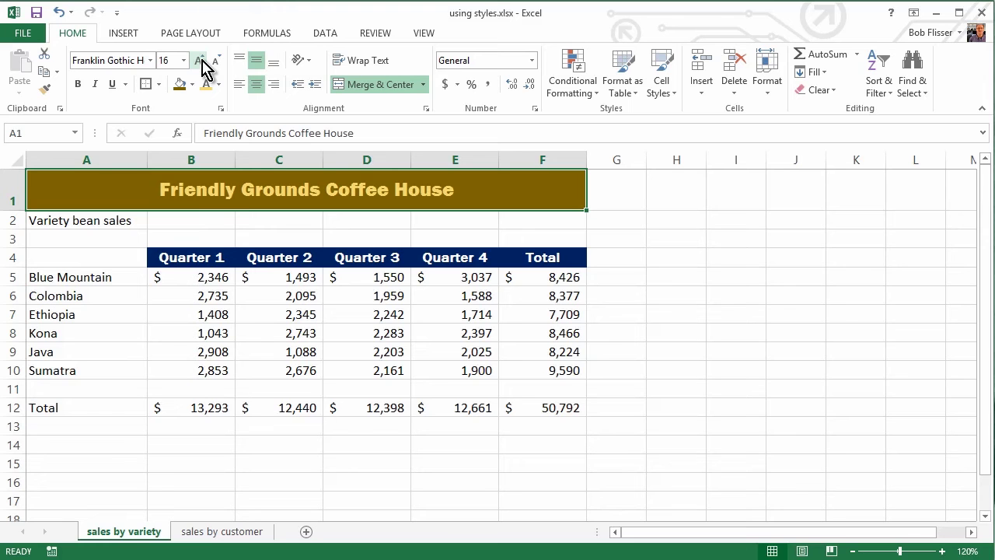
Create a new cell style named "sheet title" from the formatted title, with its border formatting included
click(672, 97)
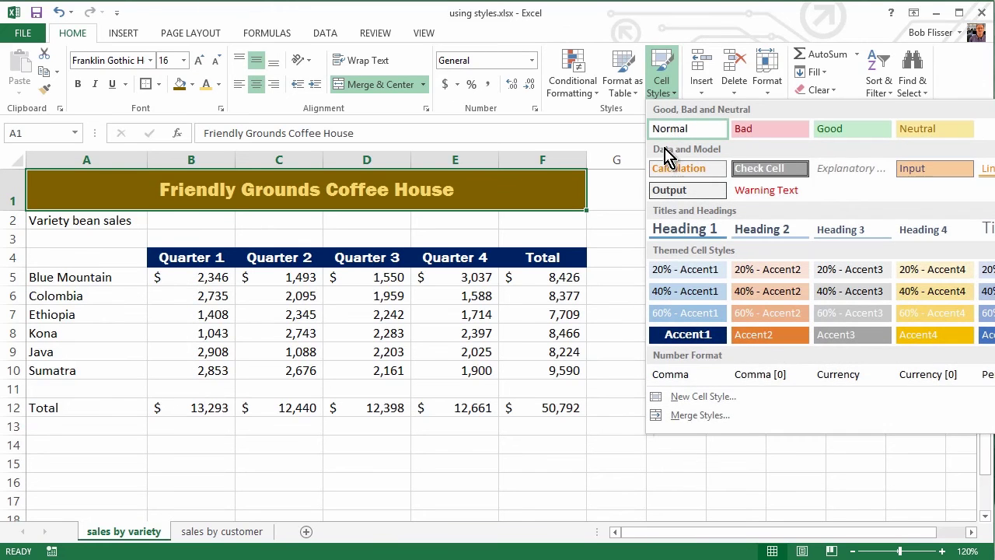
click(743, 400)
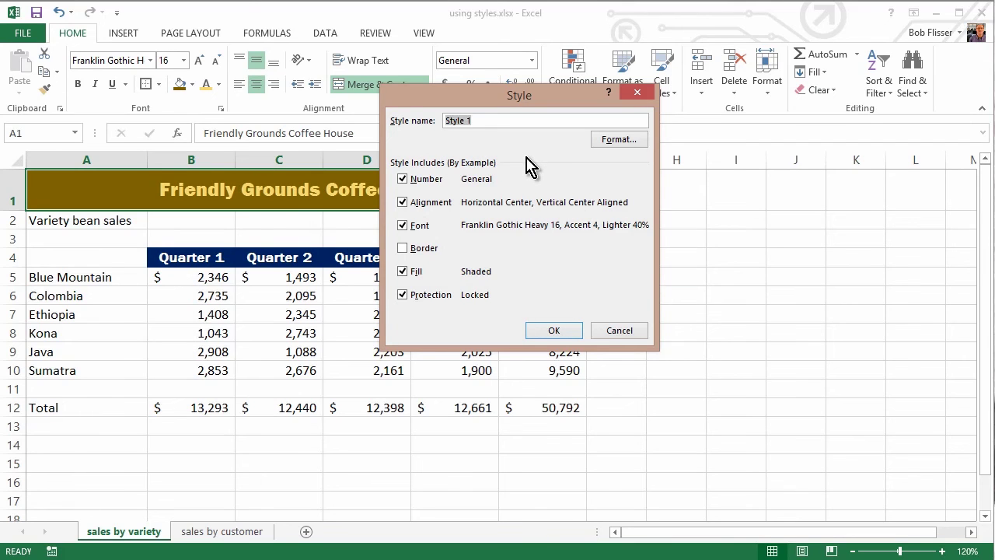
text(sheet title)
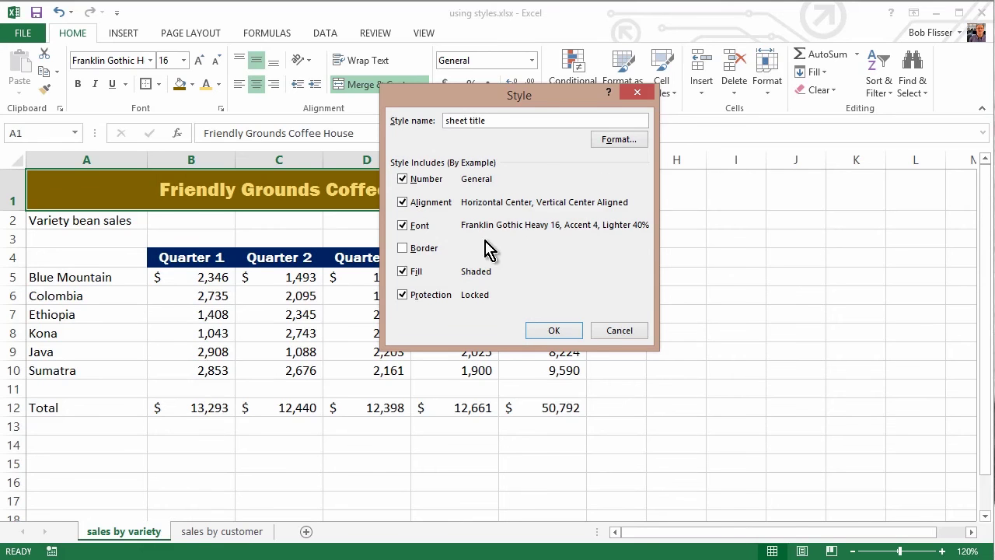
click(425, 255)
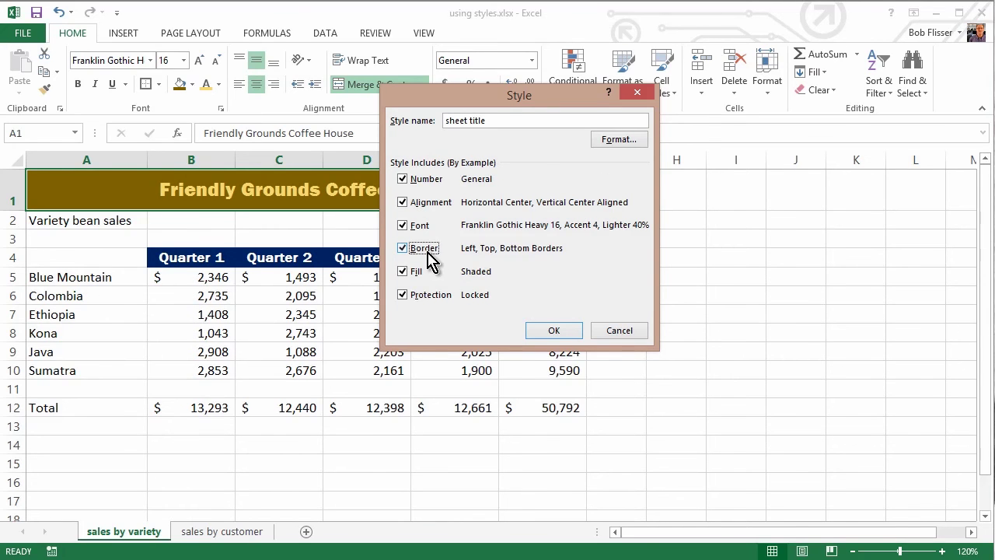
click(549, 329)
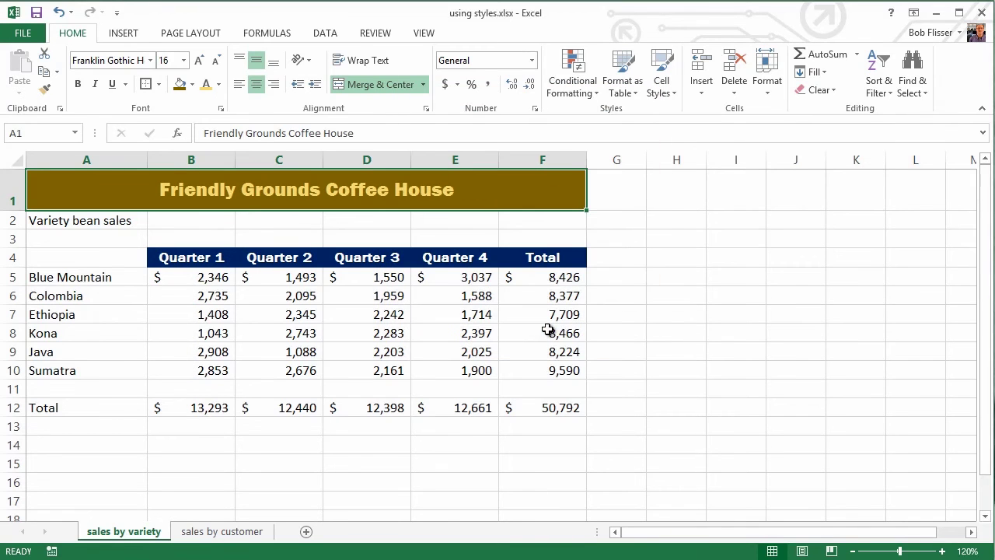
Merge and center the company title across A1:G1 on the sales by customer sheet
click(236, 532)
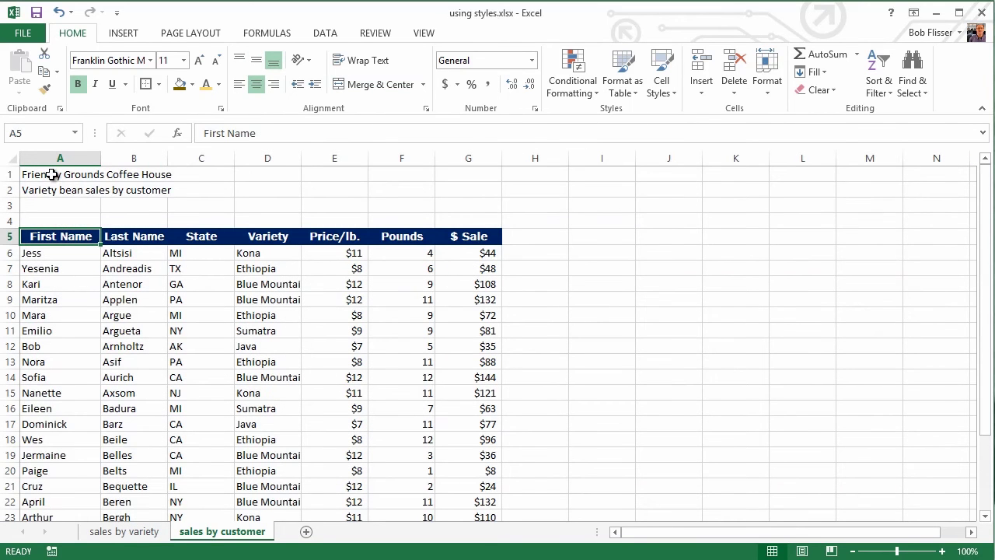
drag(52, 174, 459, 173)
click(369, 87)
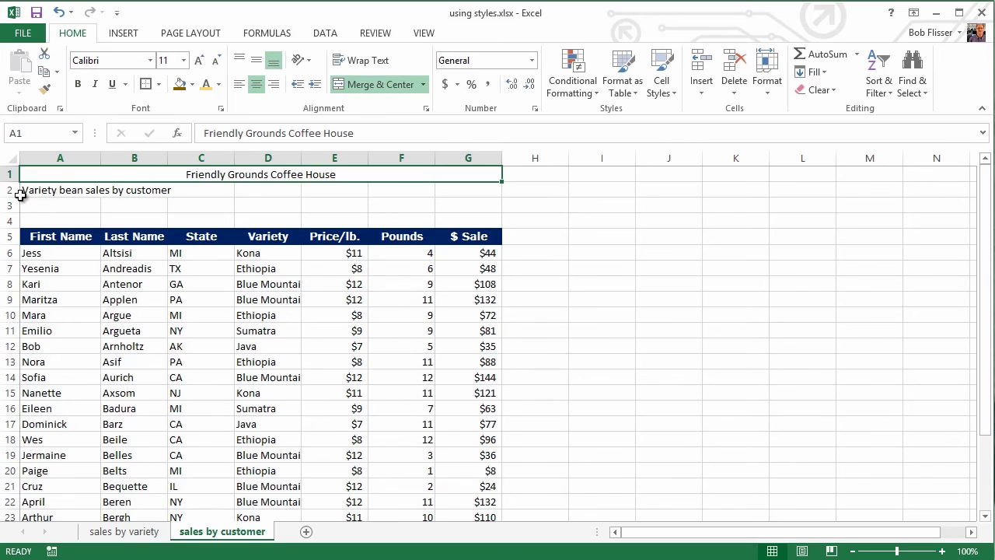
Make row 1 taller on the sales by customer sheet and apply the custom sheet title style to its title
drag(12, 181, 10, 208)
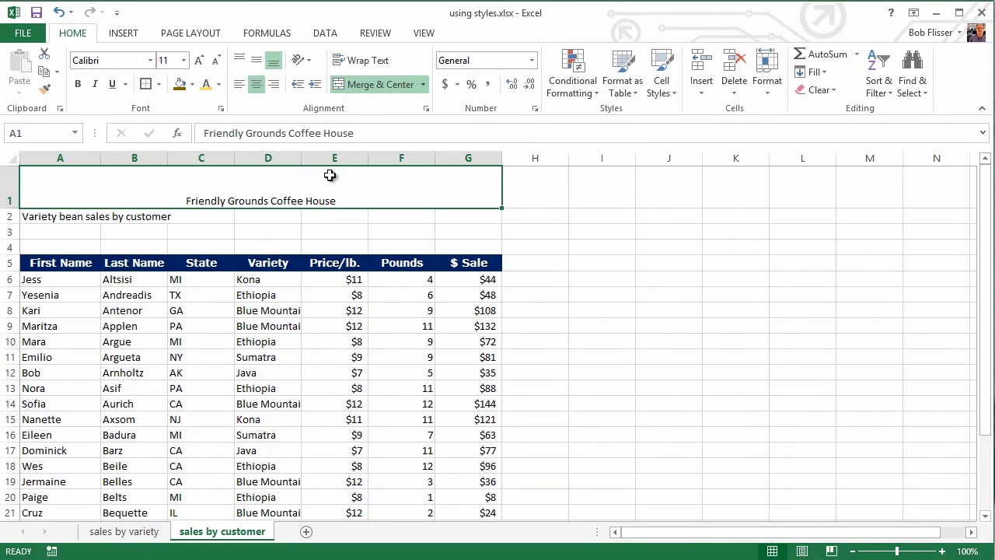
click(662, 86)
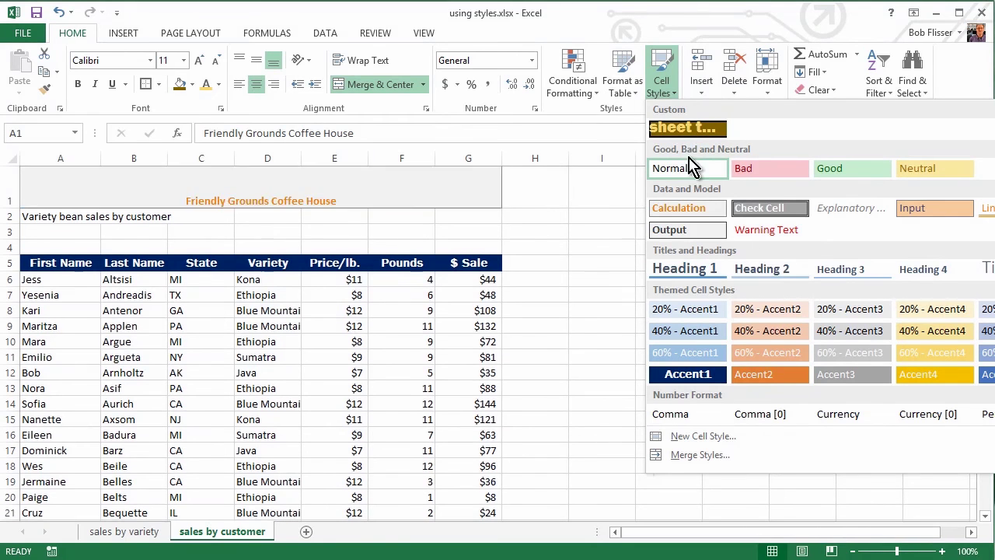
click(689, 132)
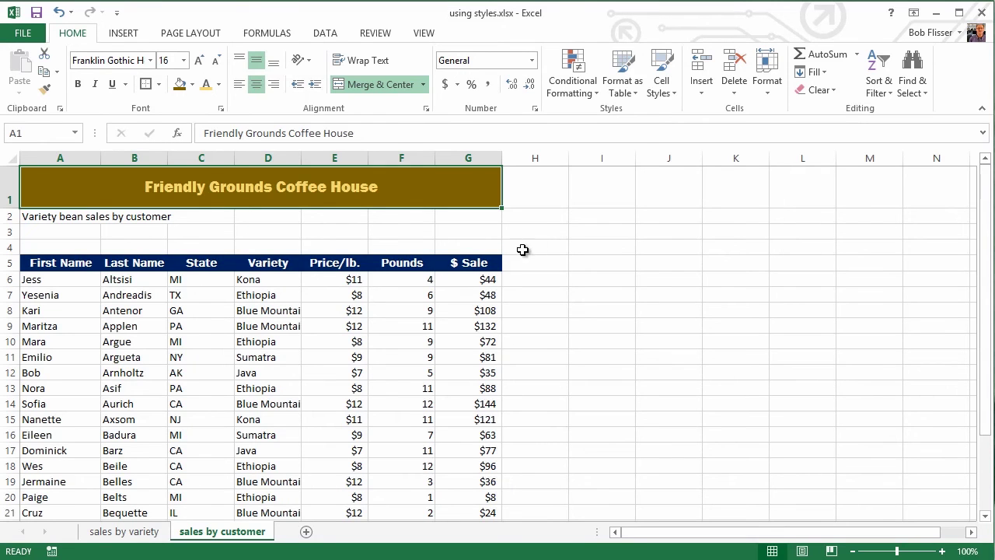
Add a new worksheet with the title "Payroll" merged and centered across A1:G1
click(306, 532)
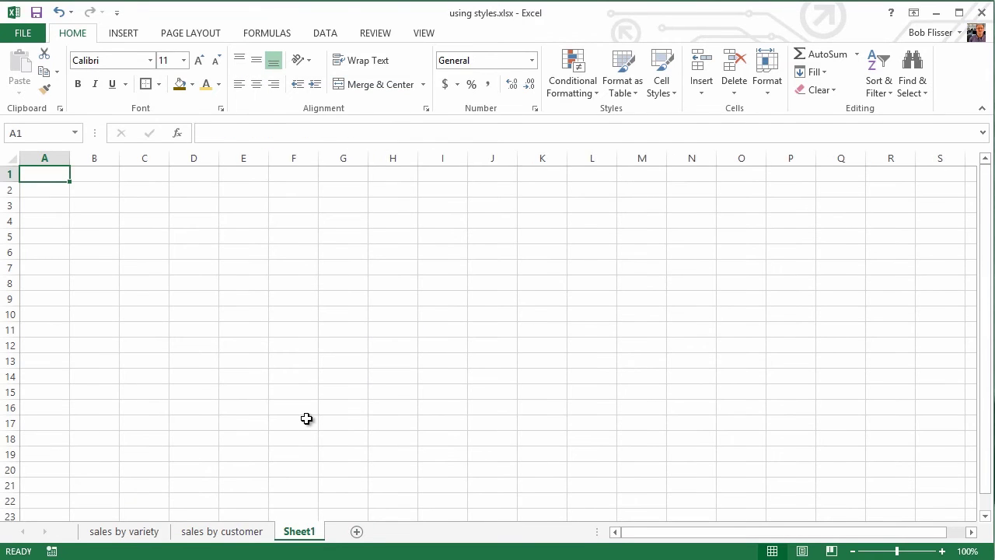
text(Payroll)
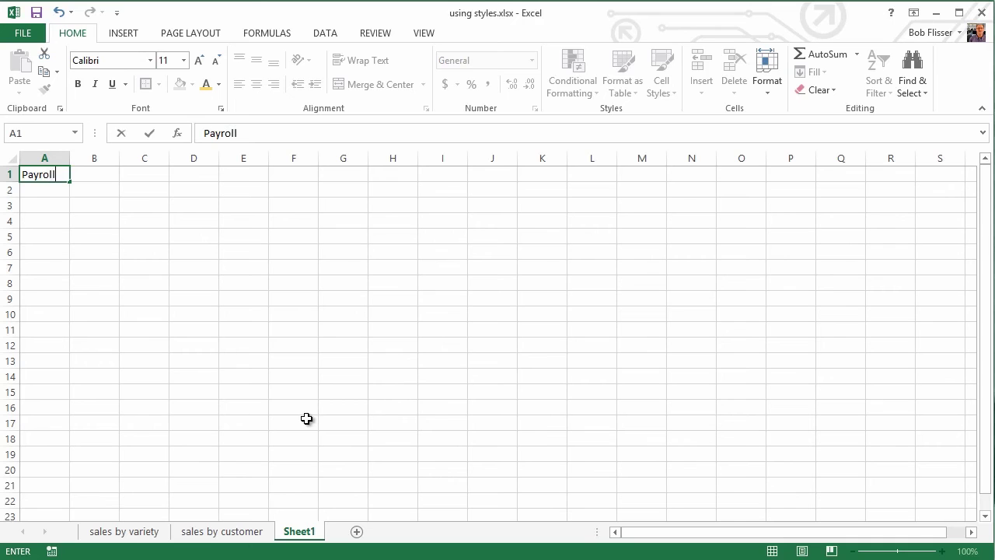
key(Return)
drag(49, 171, 325, 177)
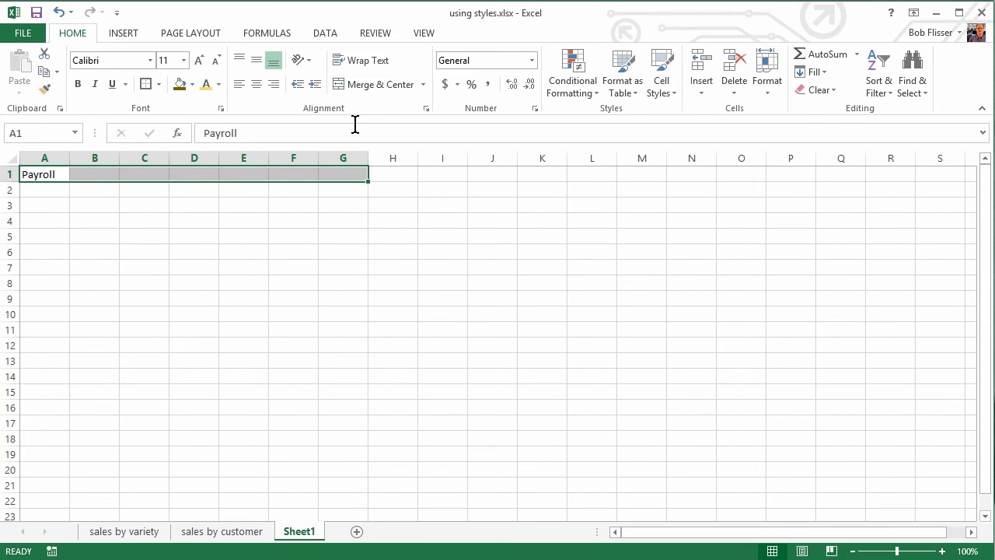
click(365, 84)
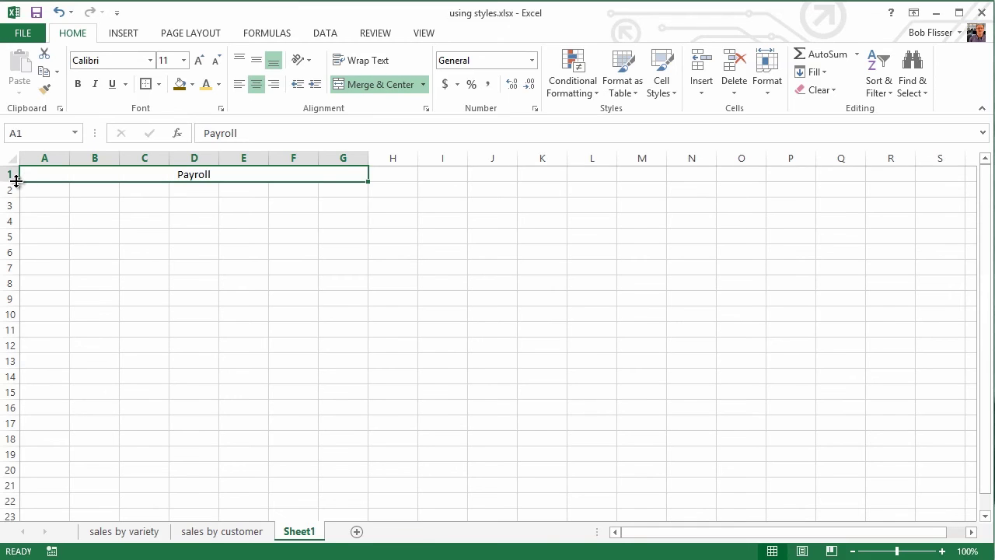
Make row 1 taller on the new sheet and apply the custom sheet title style to the Payroll title
drag(14, 182, 13, 200)
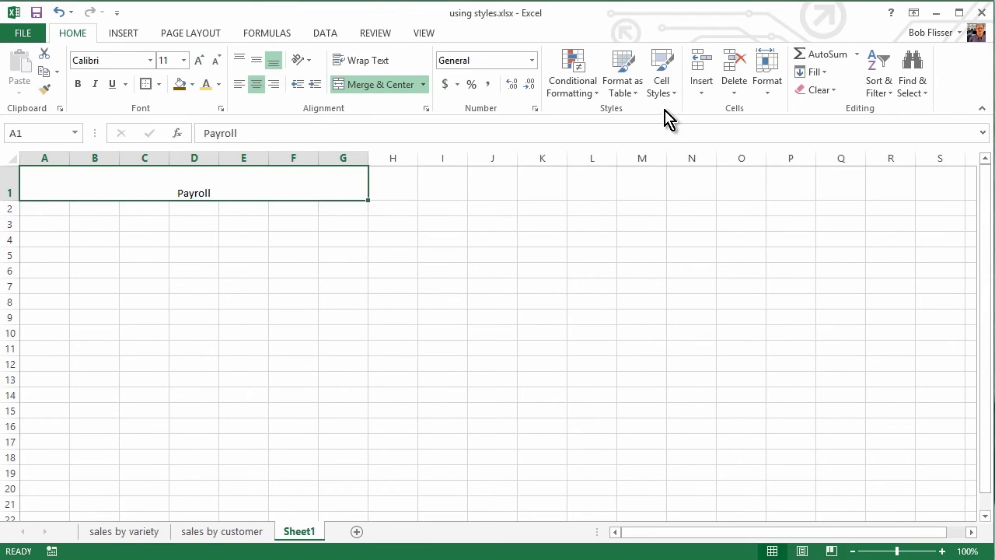
click(661, 86)
click(661, 127)
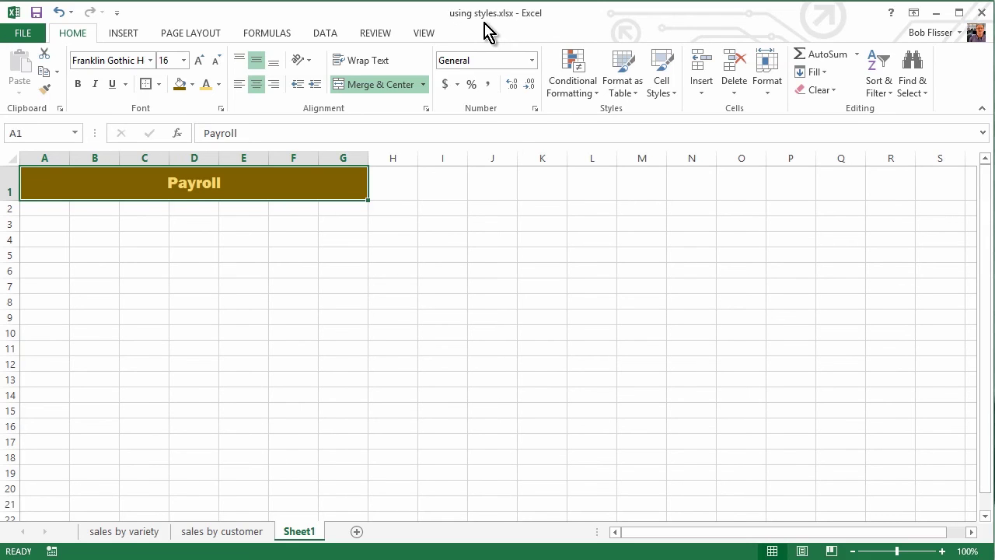
Switch to the merging styles.xlsx workbook and zoom its customer contact list out to 80%
click(424, 35)
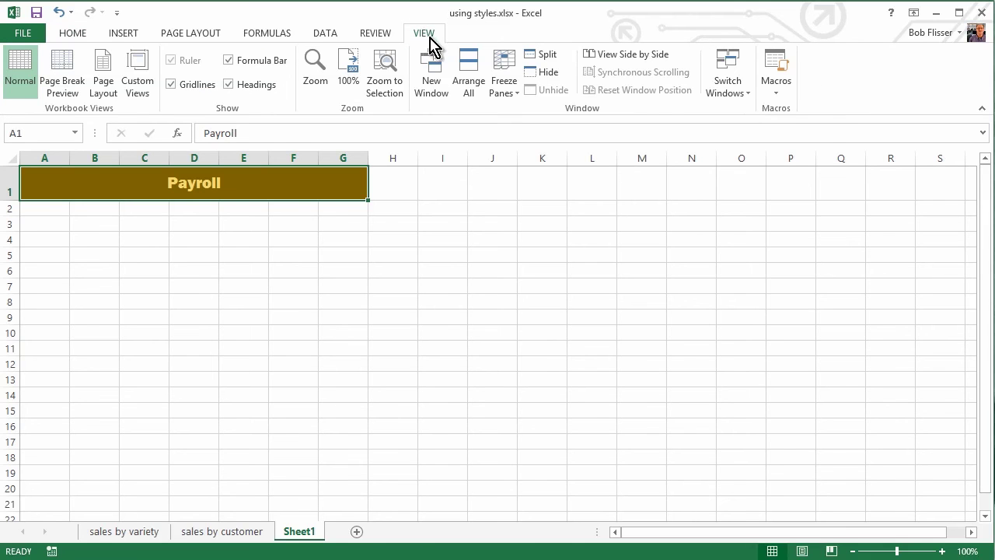
click(727, 90)
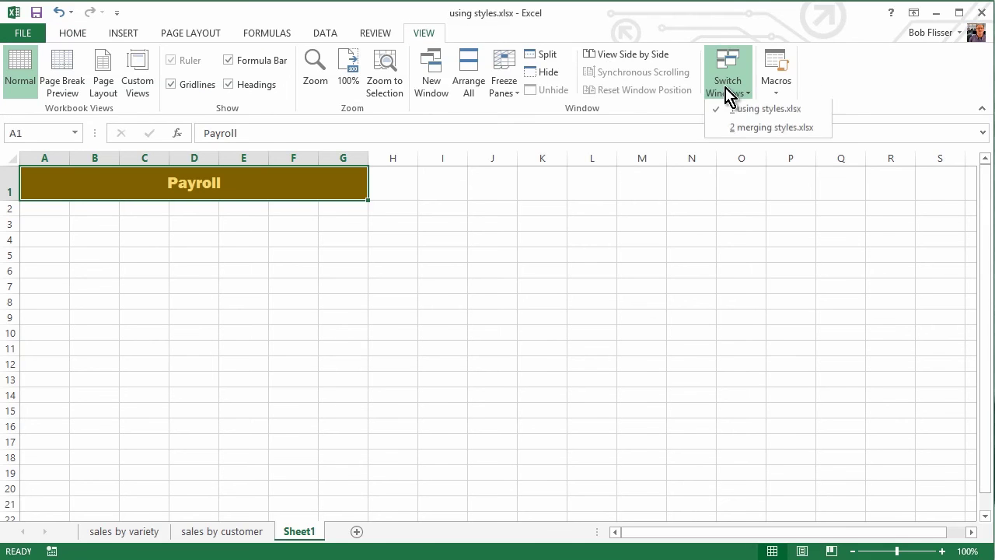
click(773, 129)
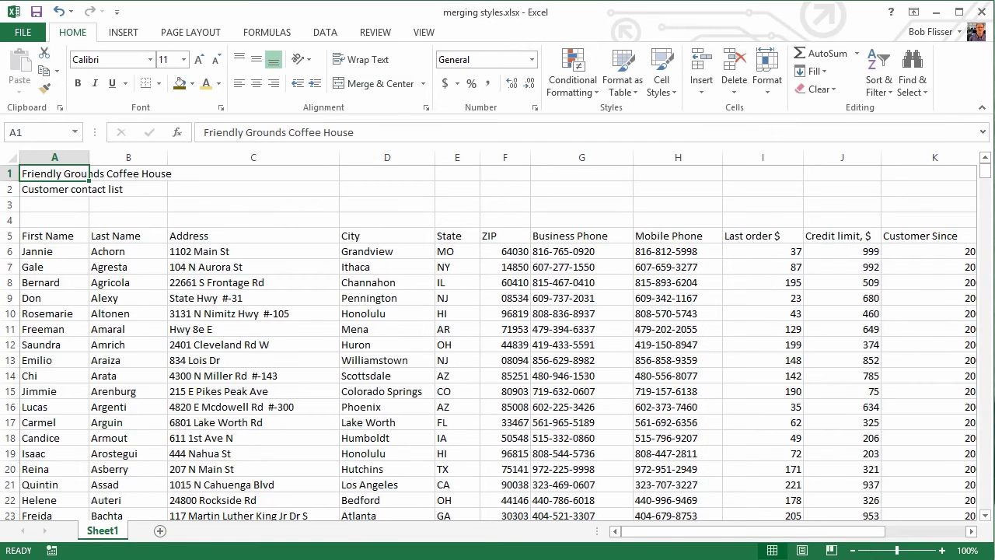
click(855, 550)
click(854, 551)
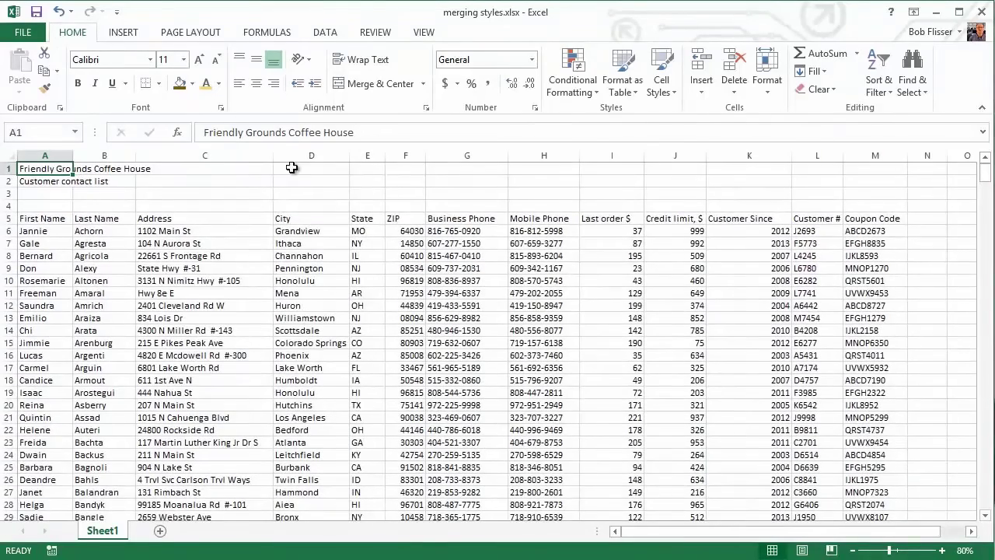
Merge the cell styles from using styles.xlsx into this workbook, including the styles that have the same names
drag(42, 220, 877, 225)
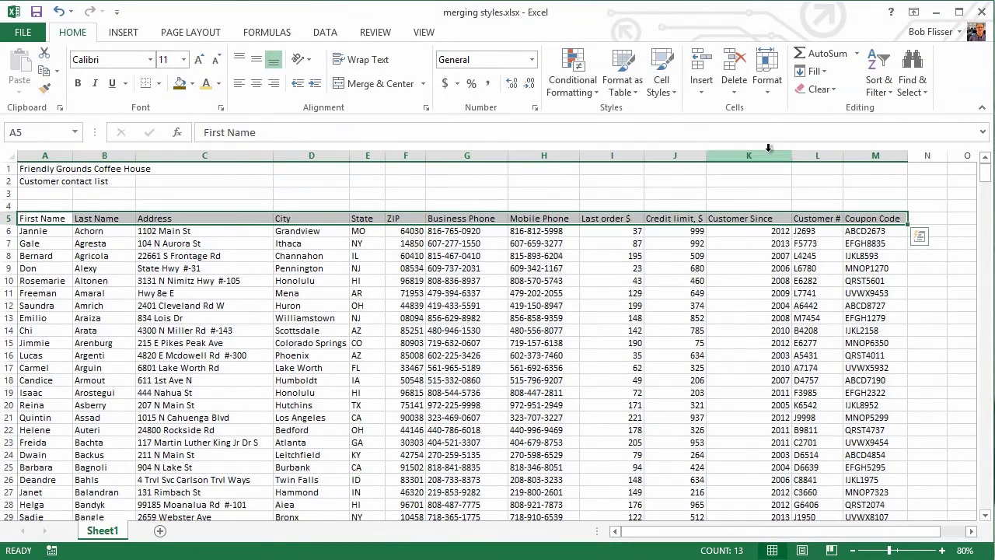
click(672, 96)
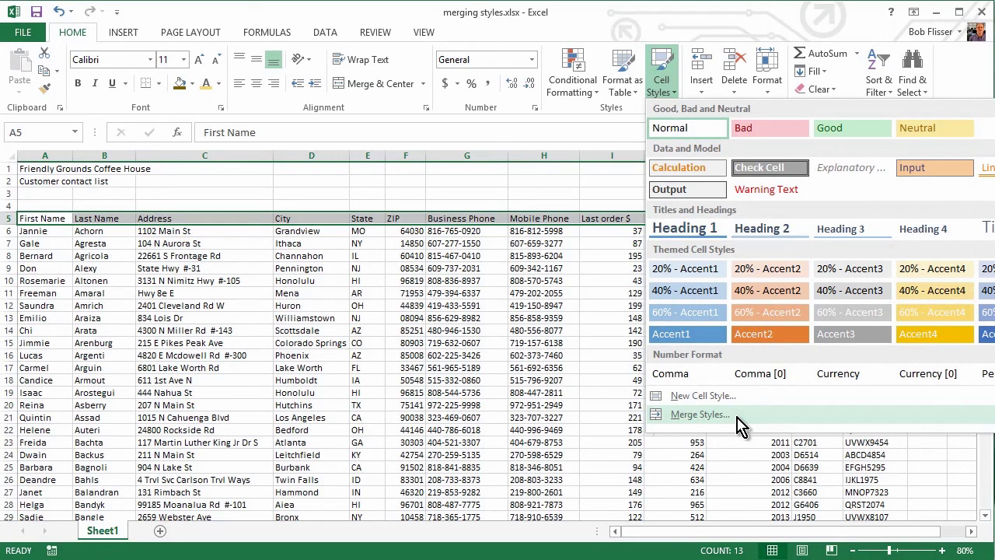
click(739, 425)
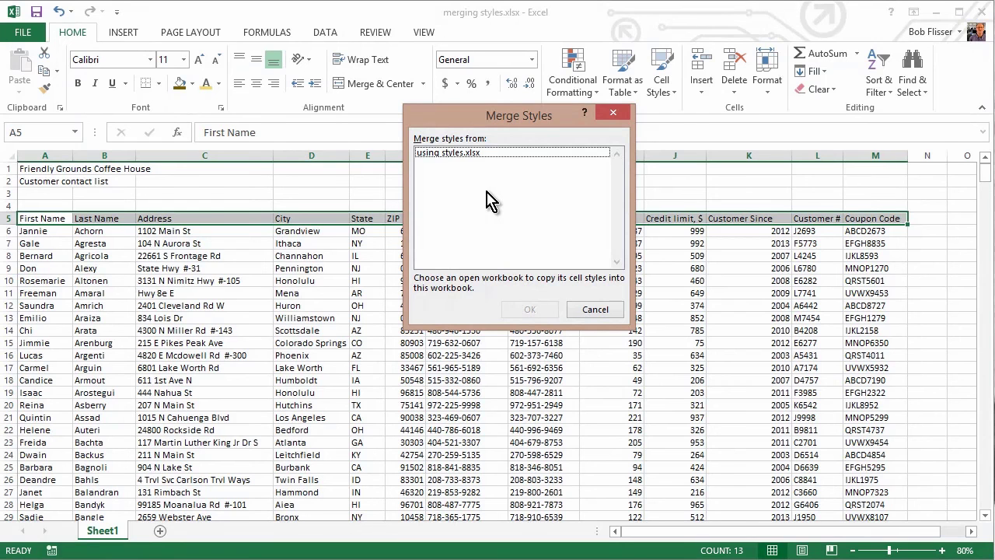
click(432, 153)
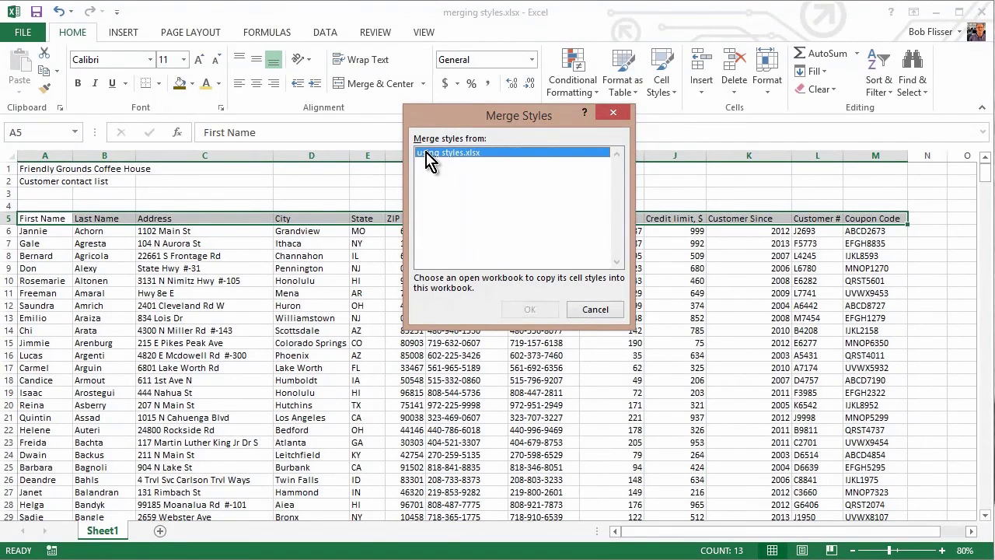
click(535, 312)
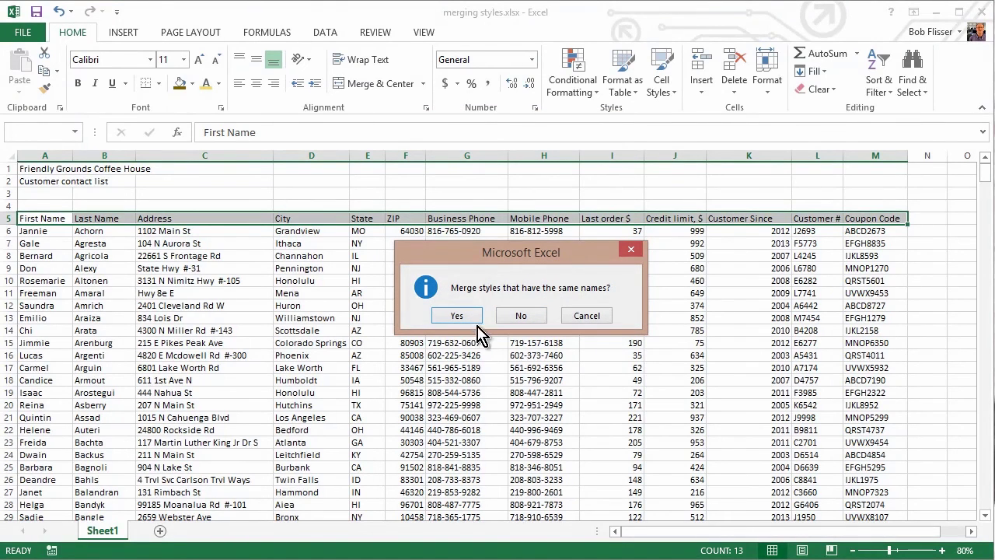
click(458, 315)
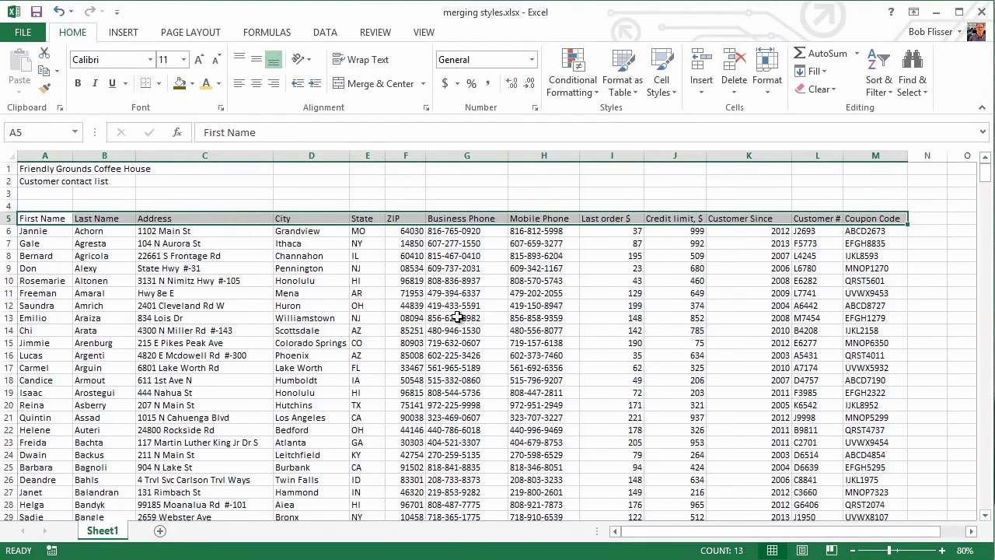
Apply the Accent1 cell style to the column headings in A5:M5
click(672, 93)
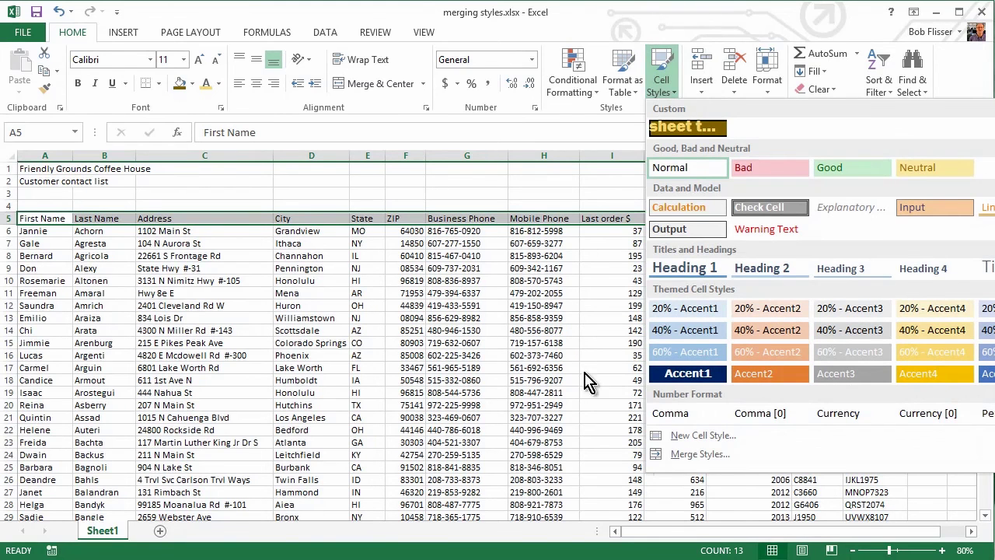
click(704, 377)
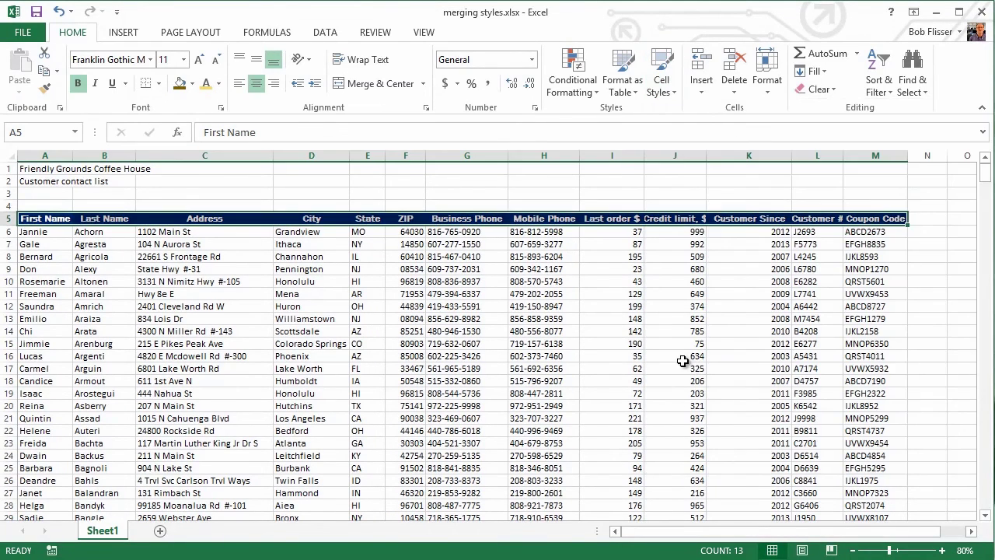
click(430, 331)
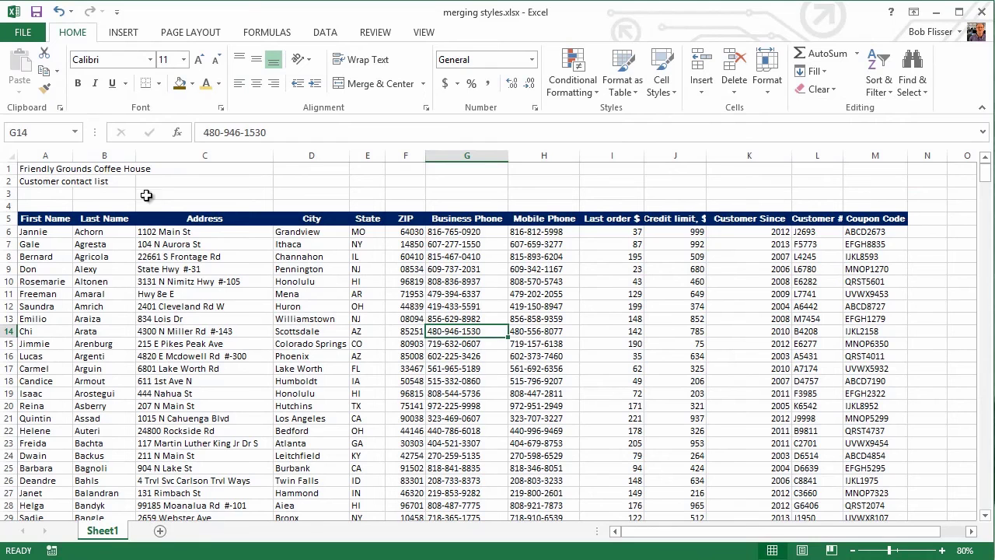
Merge and center the Friendly Grounds Coffee House title across A1:M1 and make row 1 taller
drag(37, 170, 878, 170)
click(366, 87)
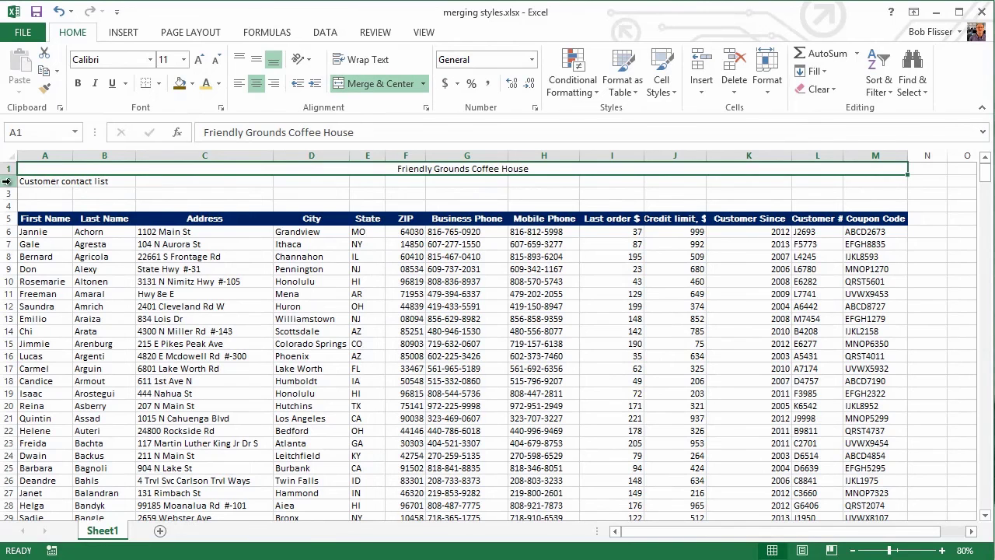
drag(8, 177, 9, 201)
Apply the merged-in custom sheet title style to the Friendly Grounds Coffee House title in row 1
click(666, 85)
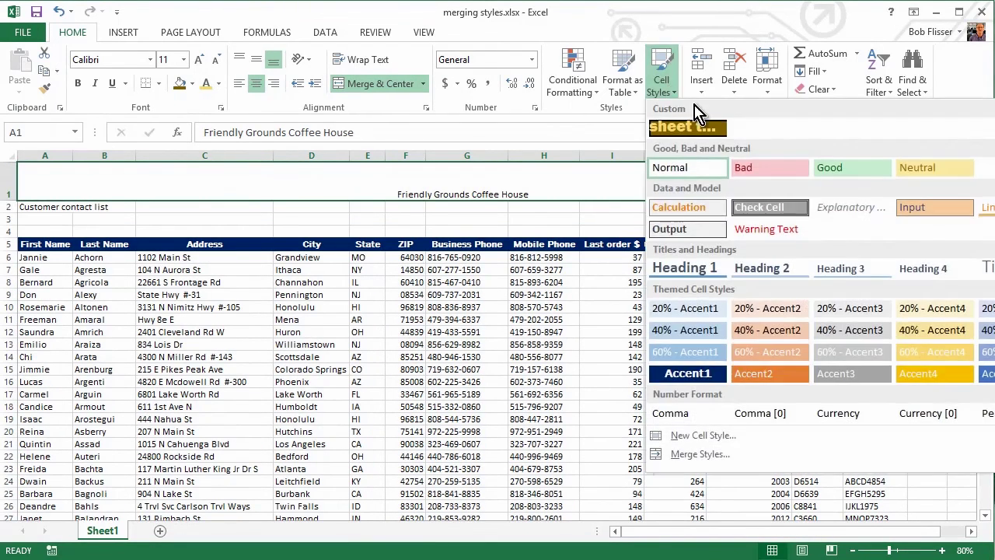
click(698, 129)
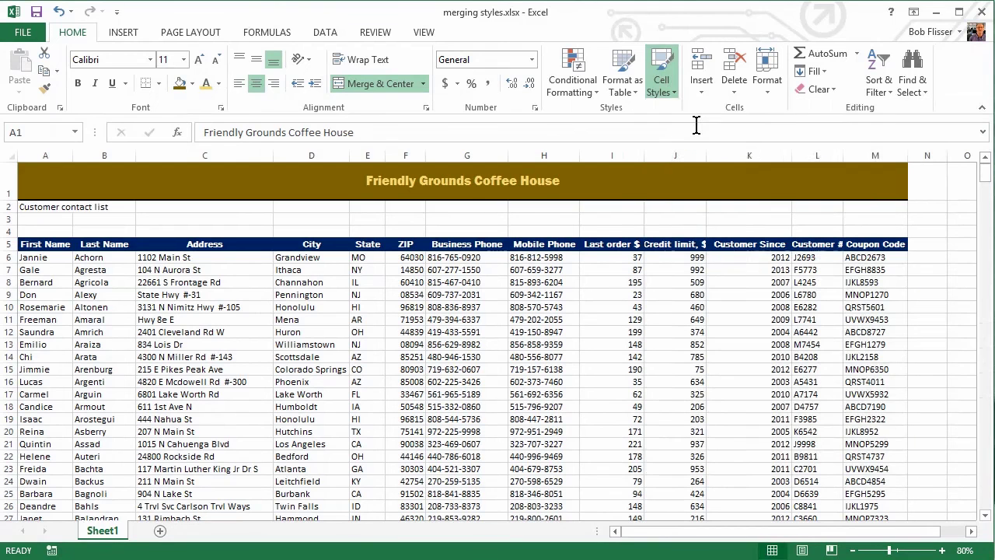
click(266, 219)
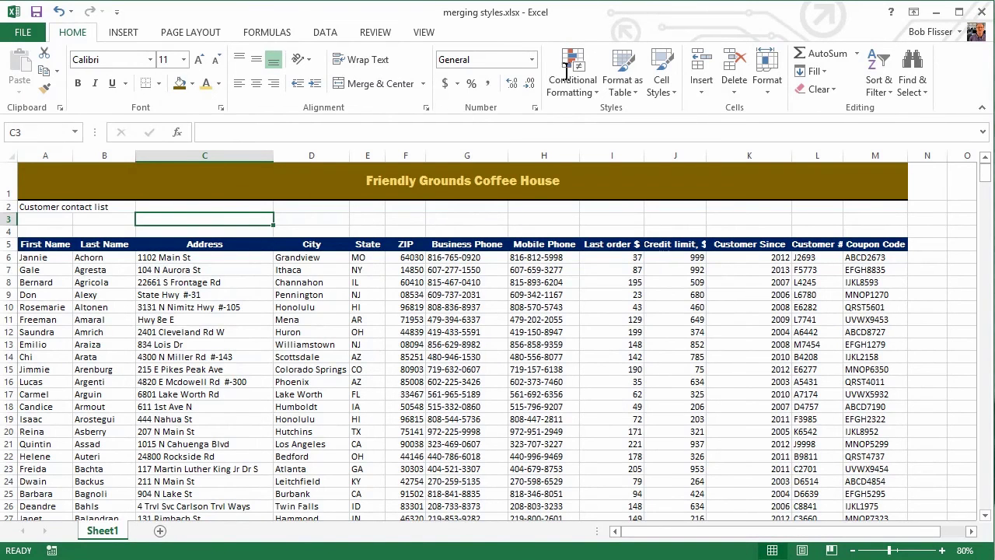
click(673, 90)
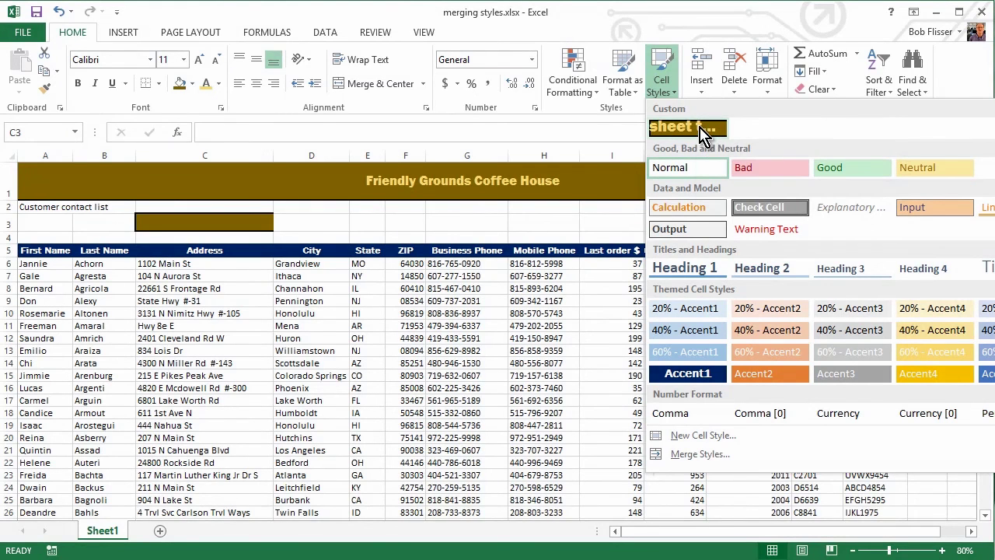
right_click(700, 130)
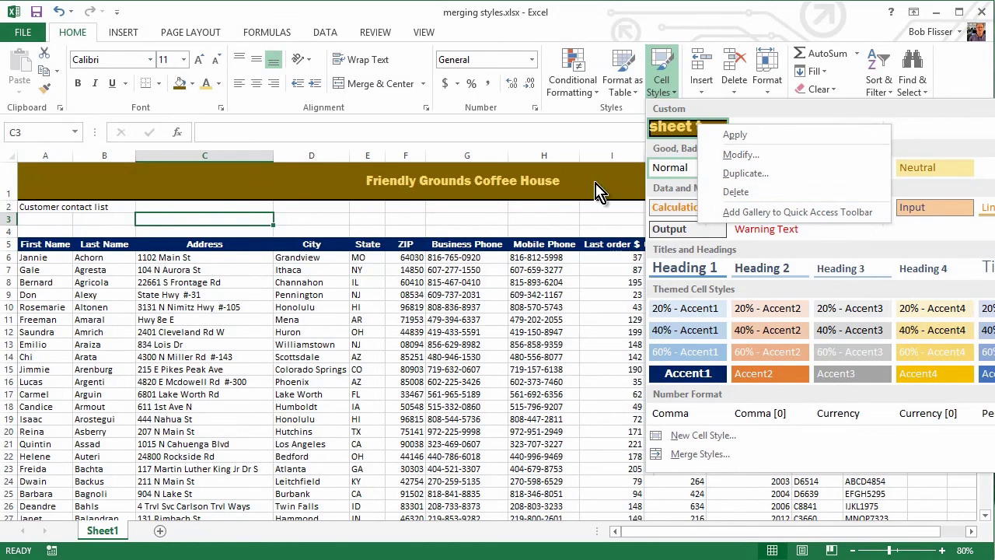
click(485, 182)
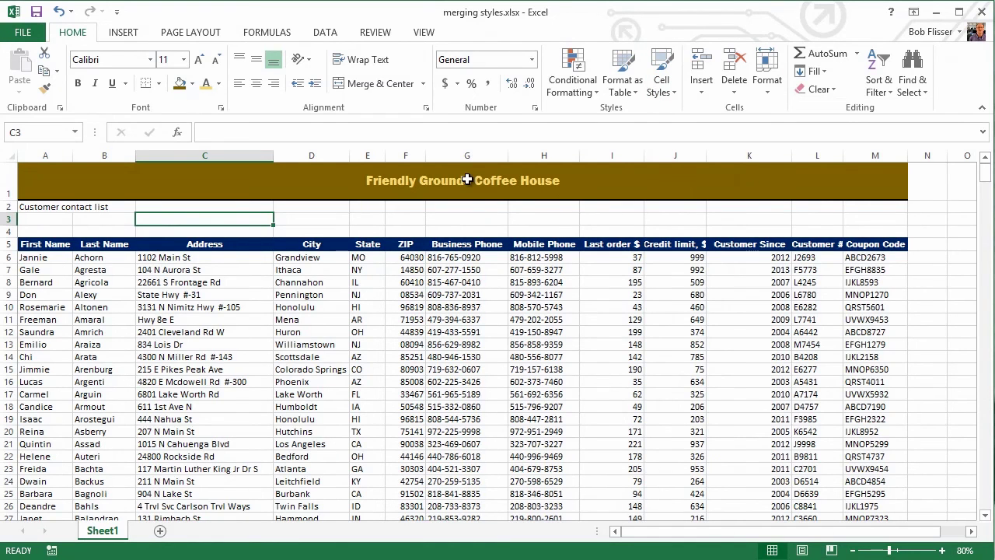